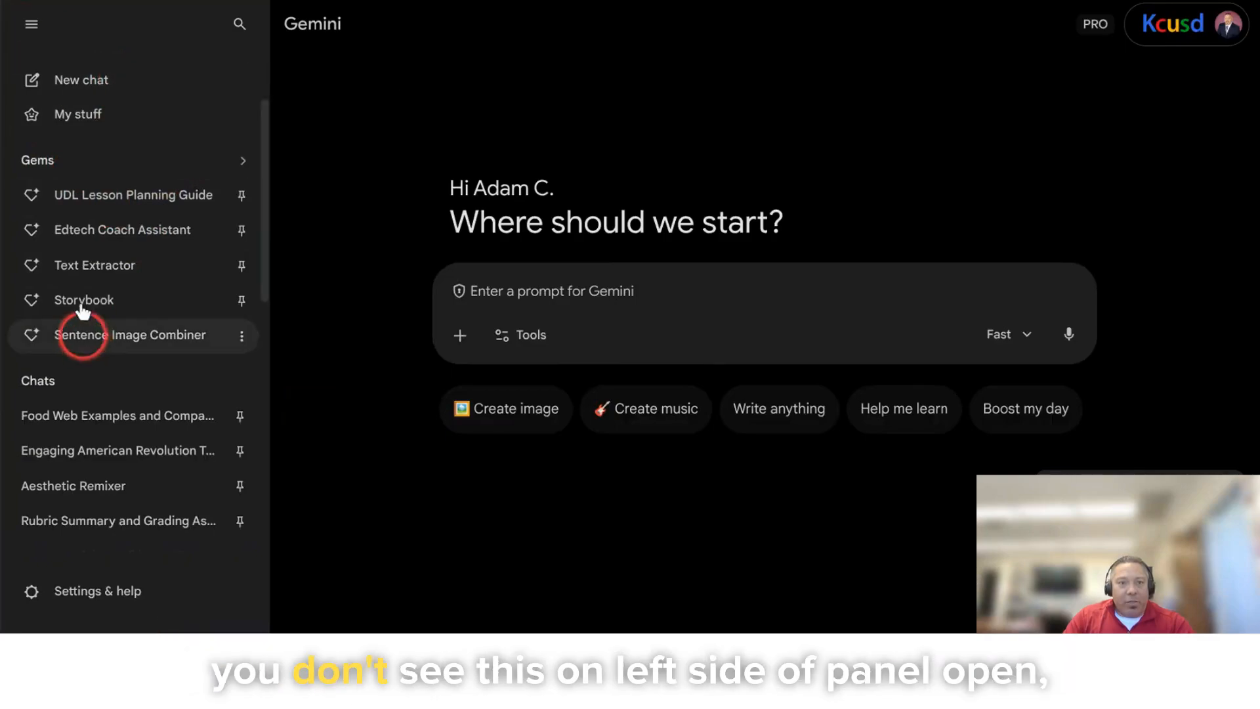
Step: Open the Gem manager and look through the full set of Google's premade Gems and the My Gems list
click(33, 27)
click(30, 29)
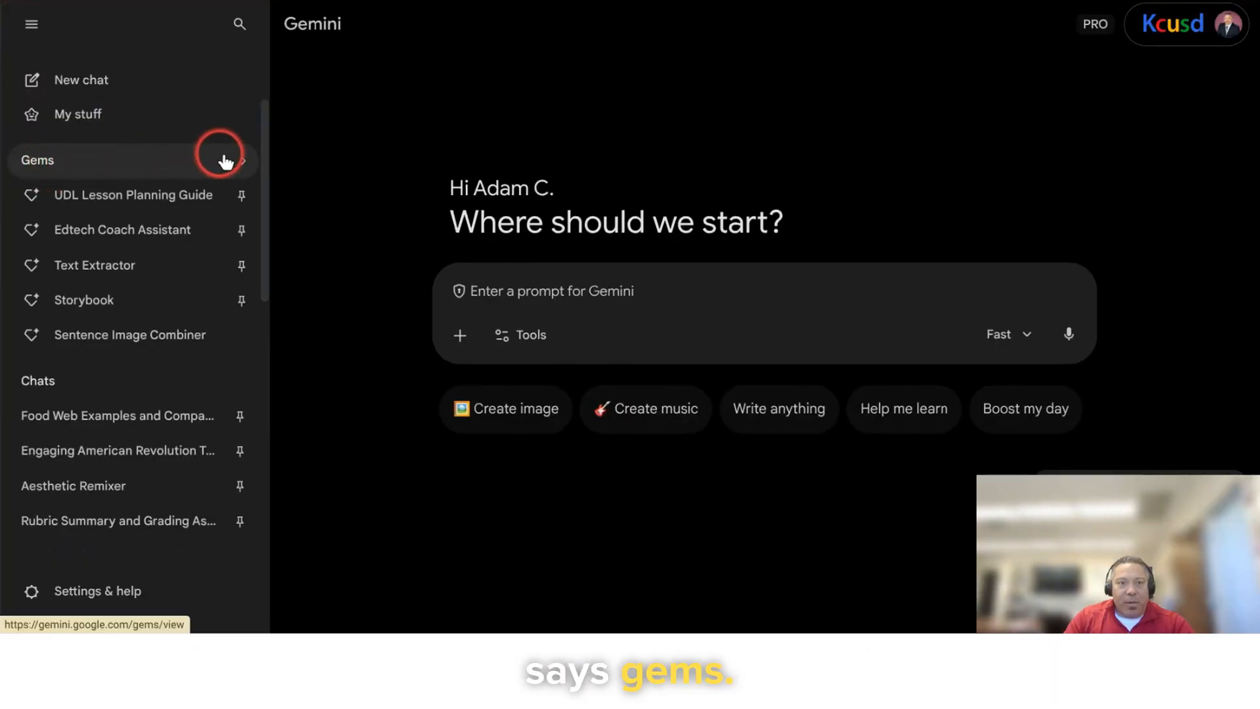
click(243, 161)
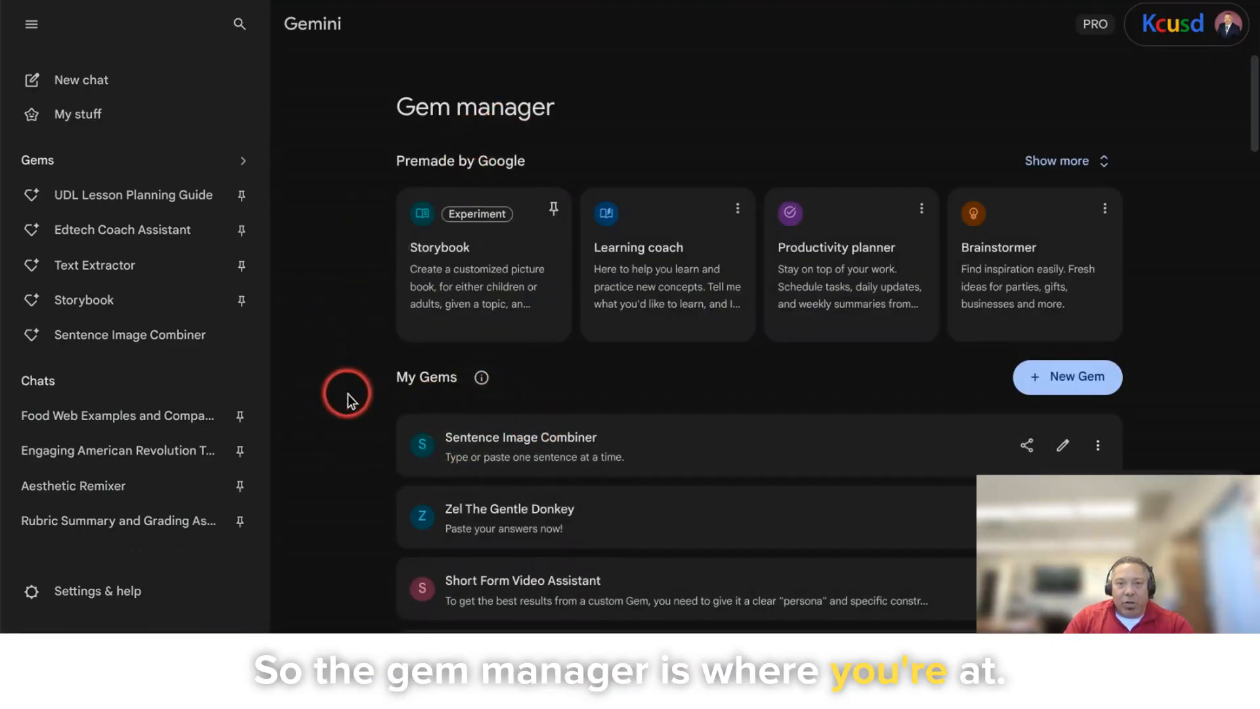
click(1062, 163)
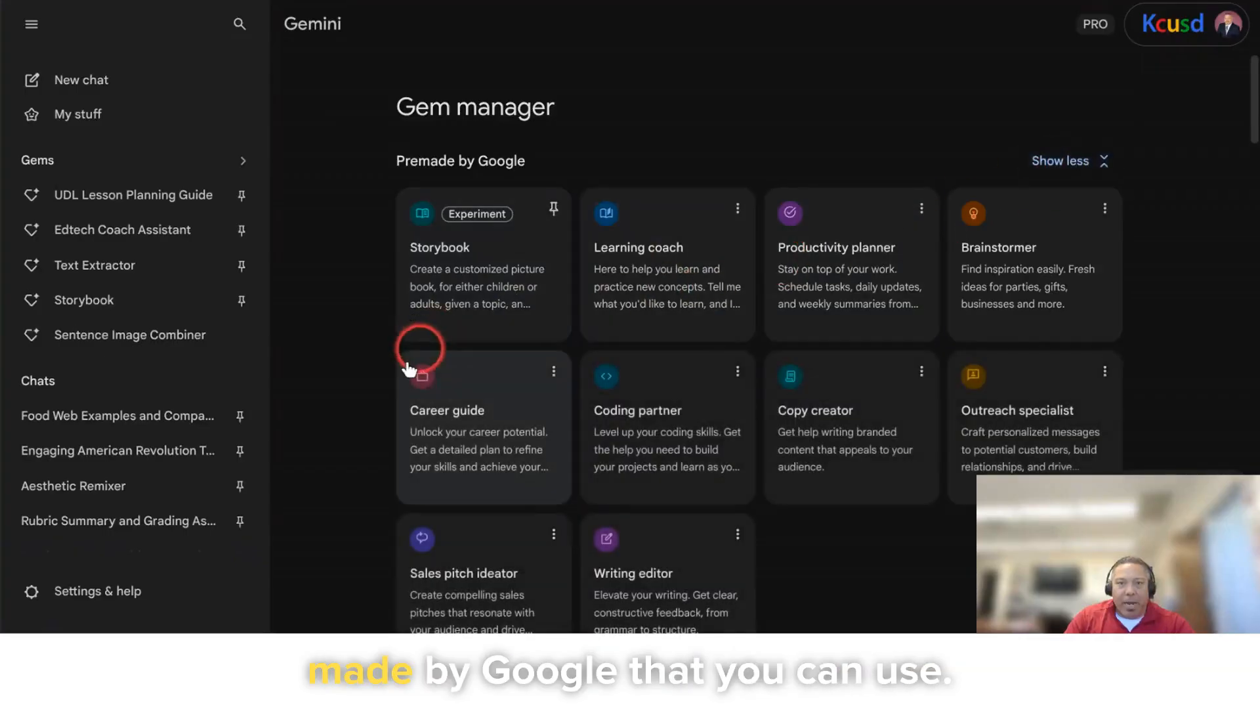
scroll(333, 429, down, 2)
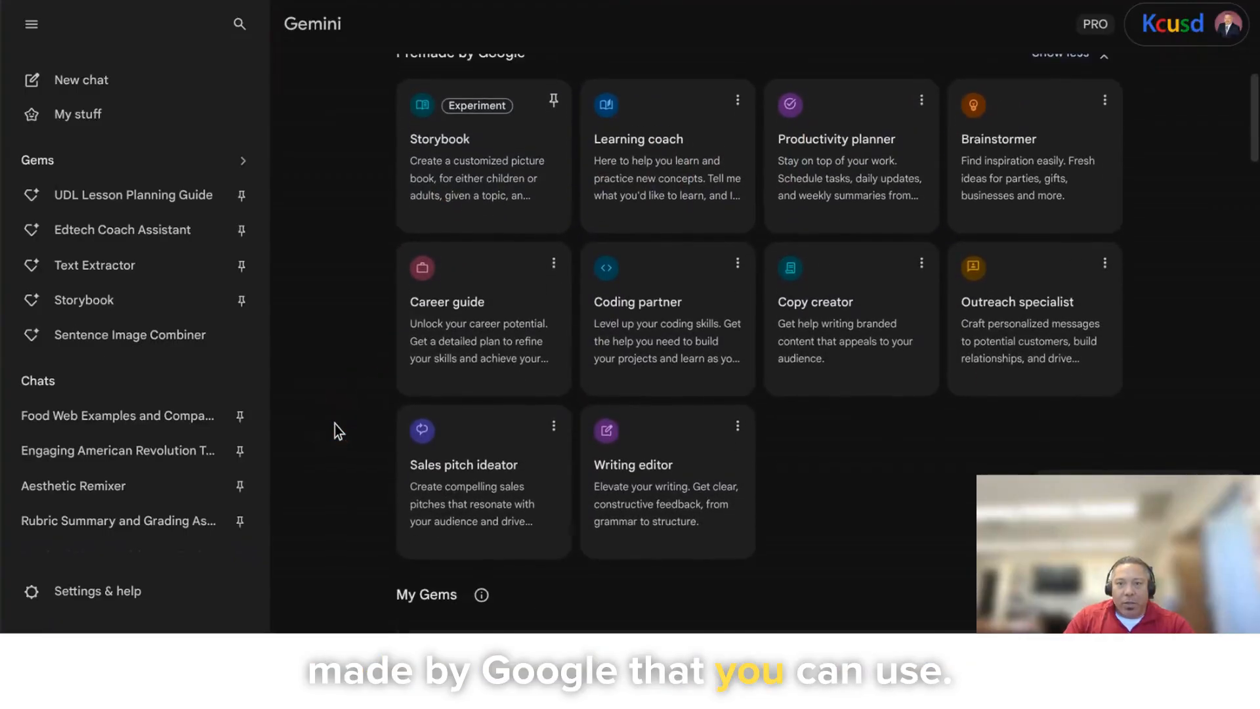
scroll(631, 291, up, 2)
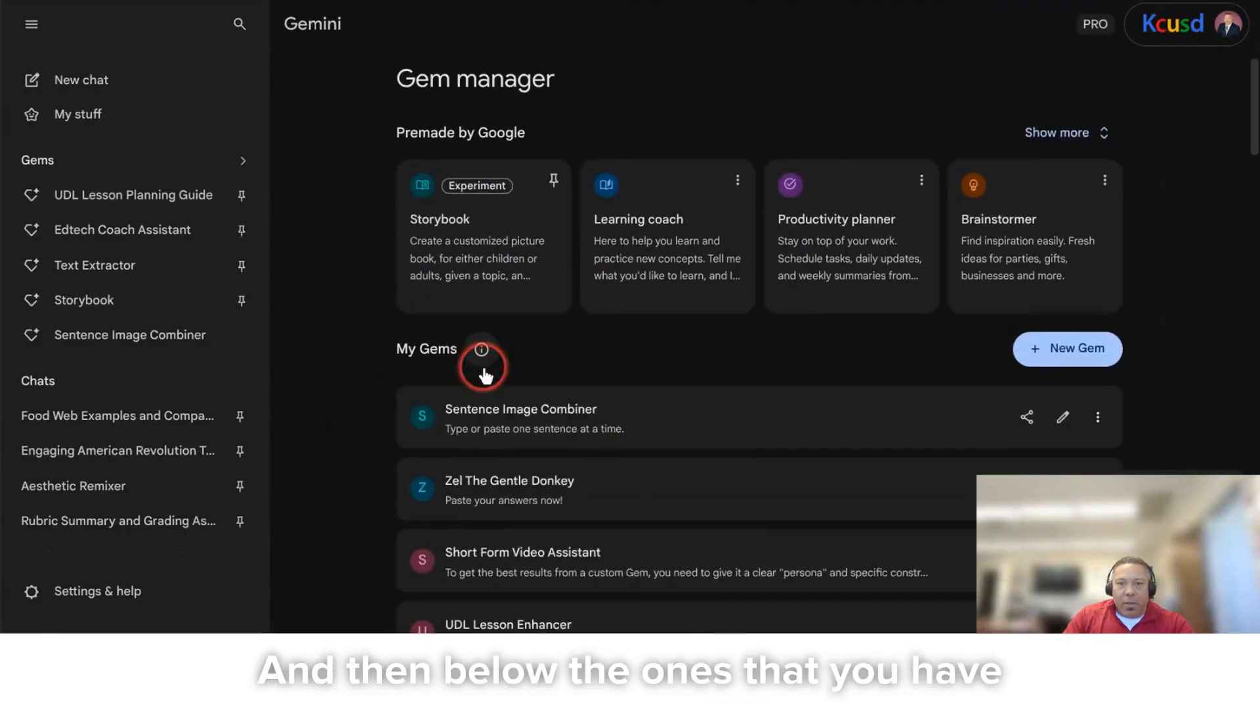
scroll(478, 372, down, 1)
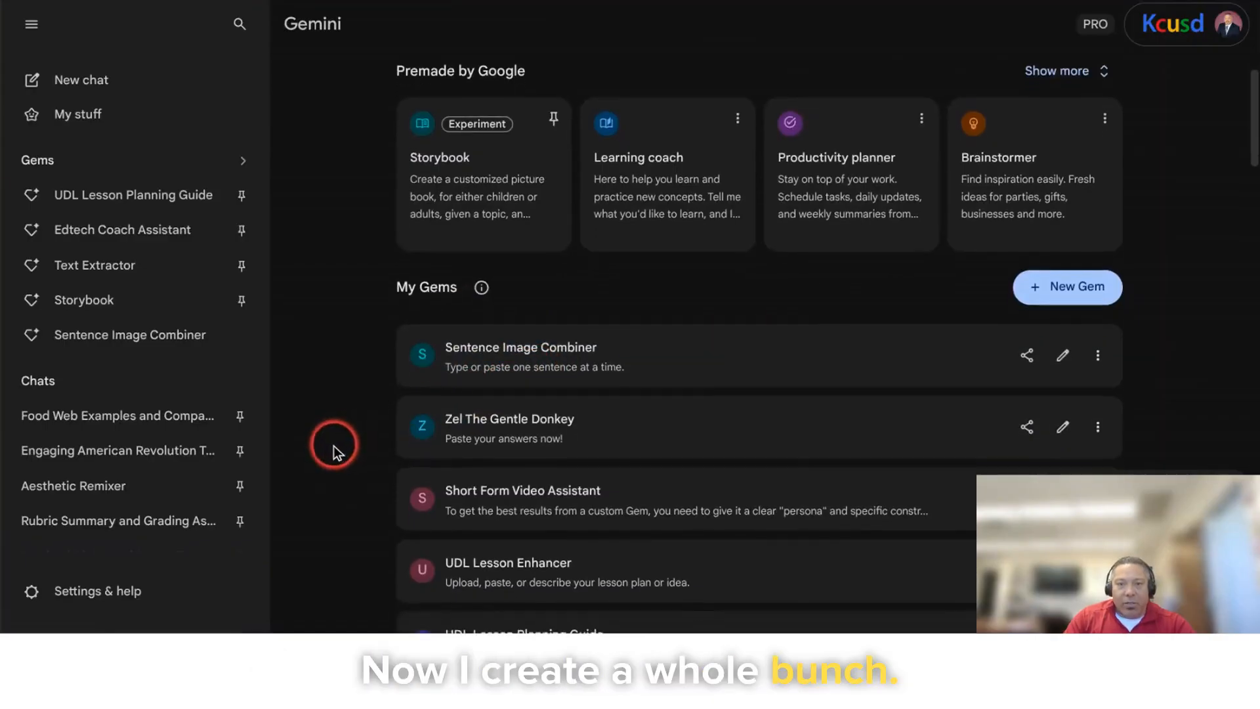
scroll(334, 449, down, 1)
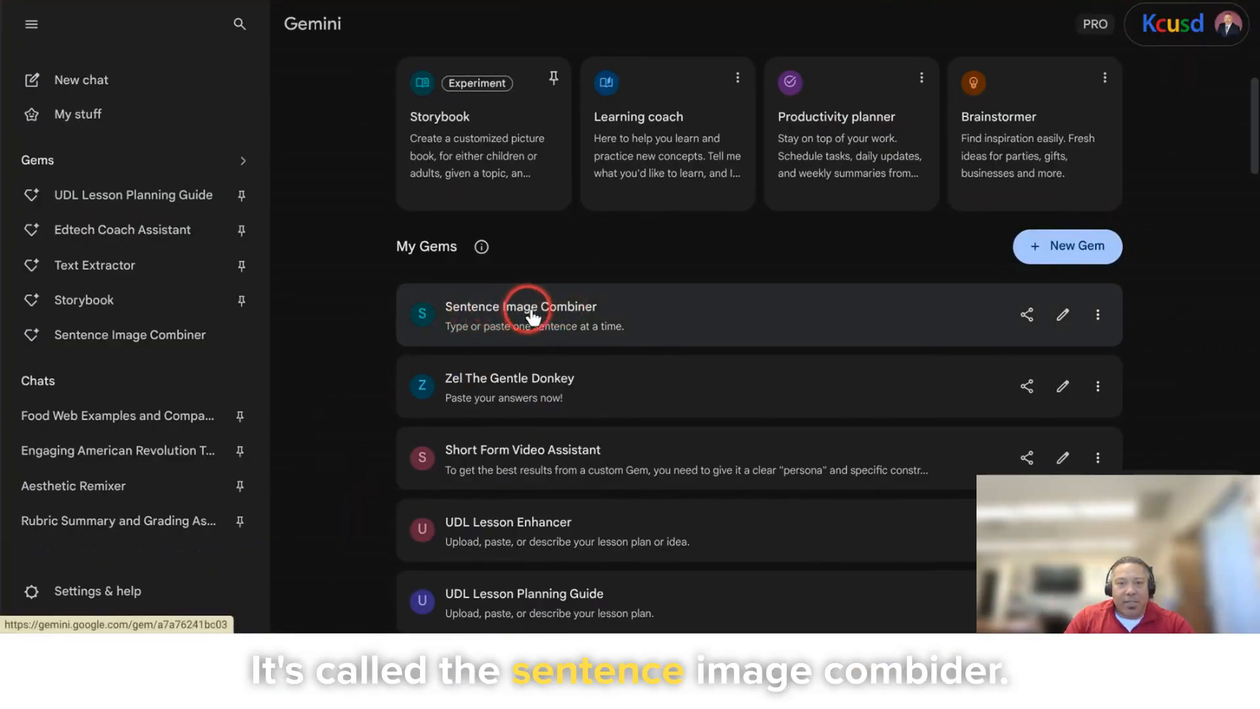
Step: Open the Sentence Image Combiner Gem and generate an image for the sentence "The dog is on the mat."
click(676, 321)
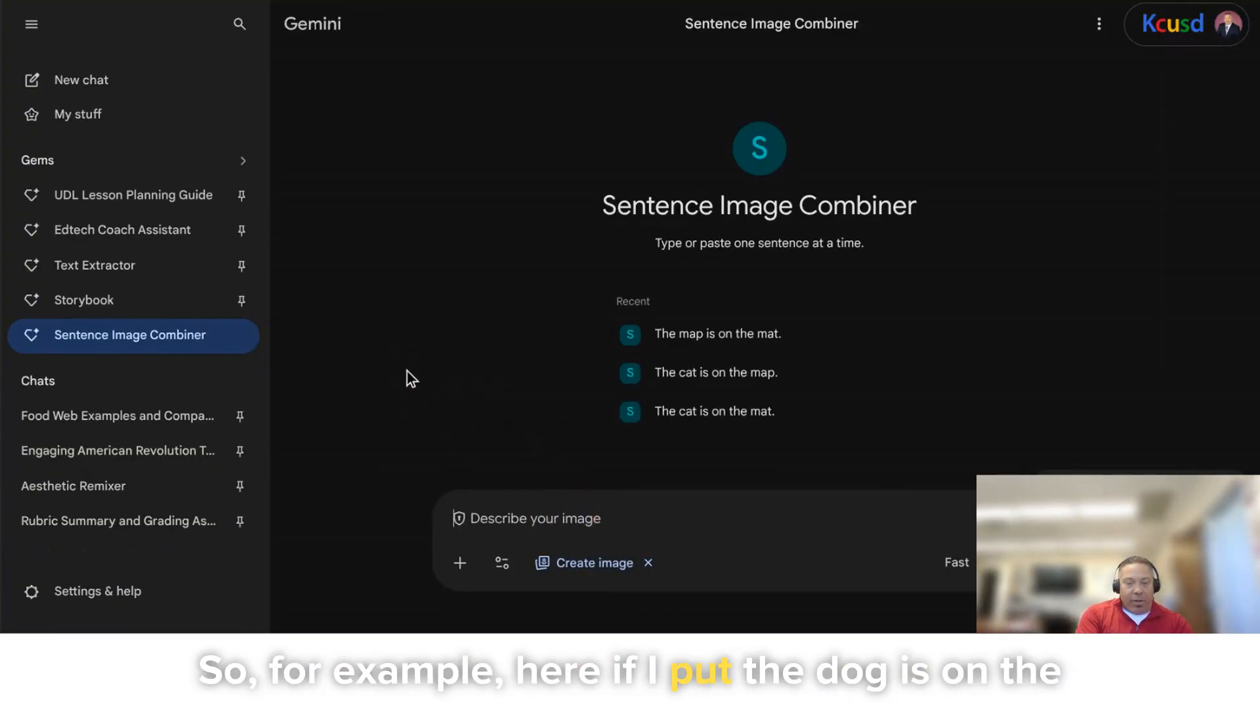
text(The dog is on the mat.)
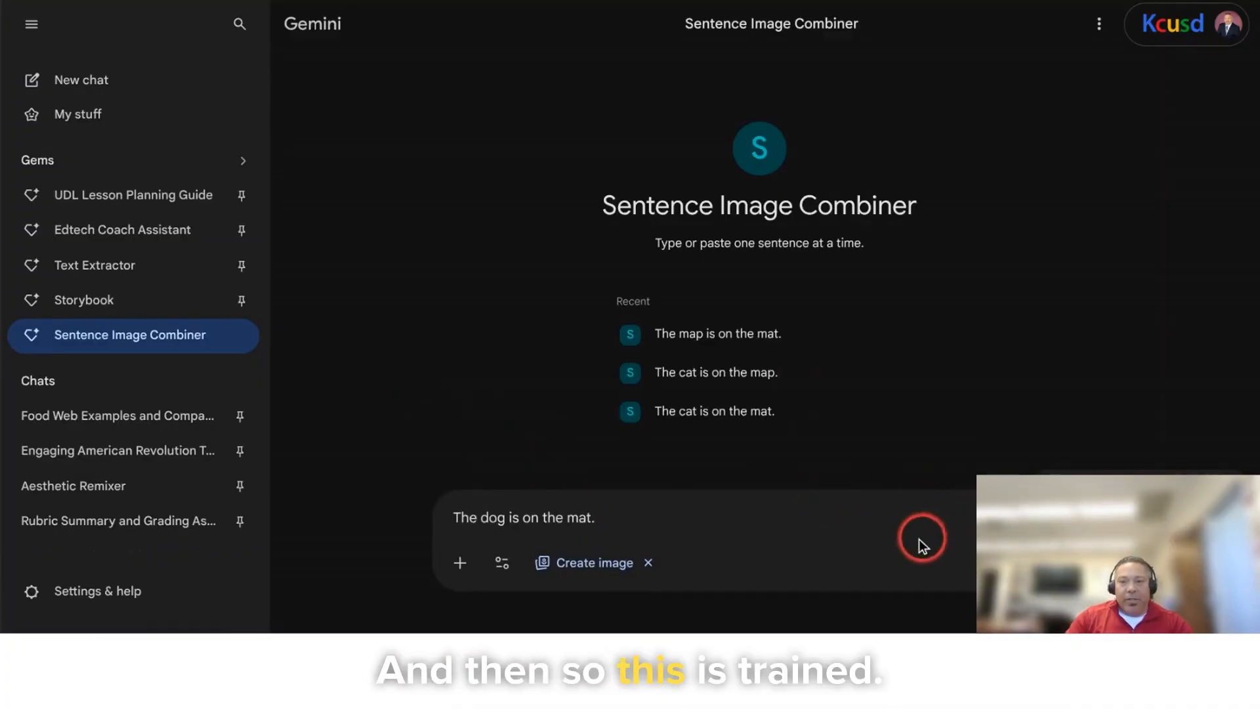
key(Return)
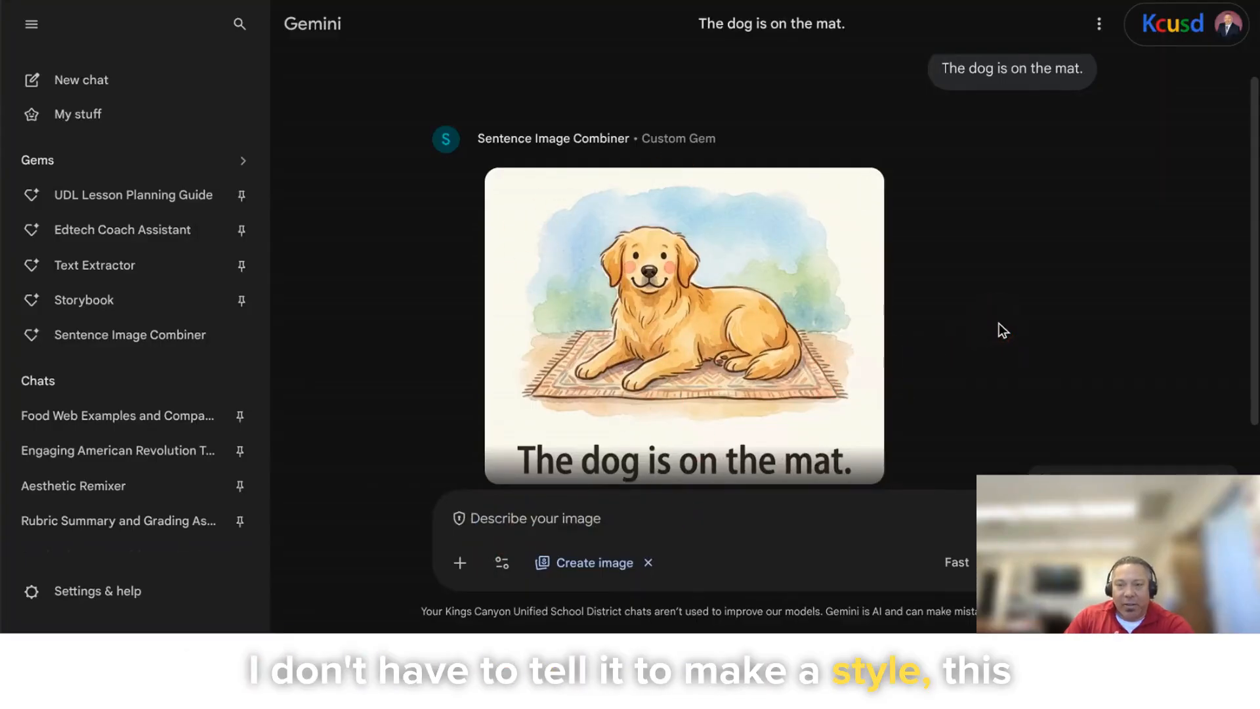
scroll(332, 359, up, 1)
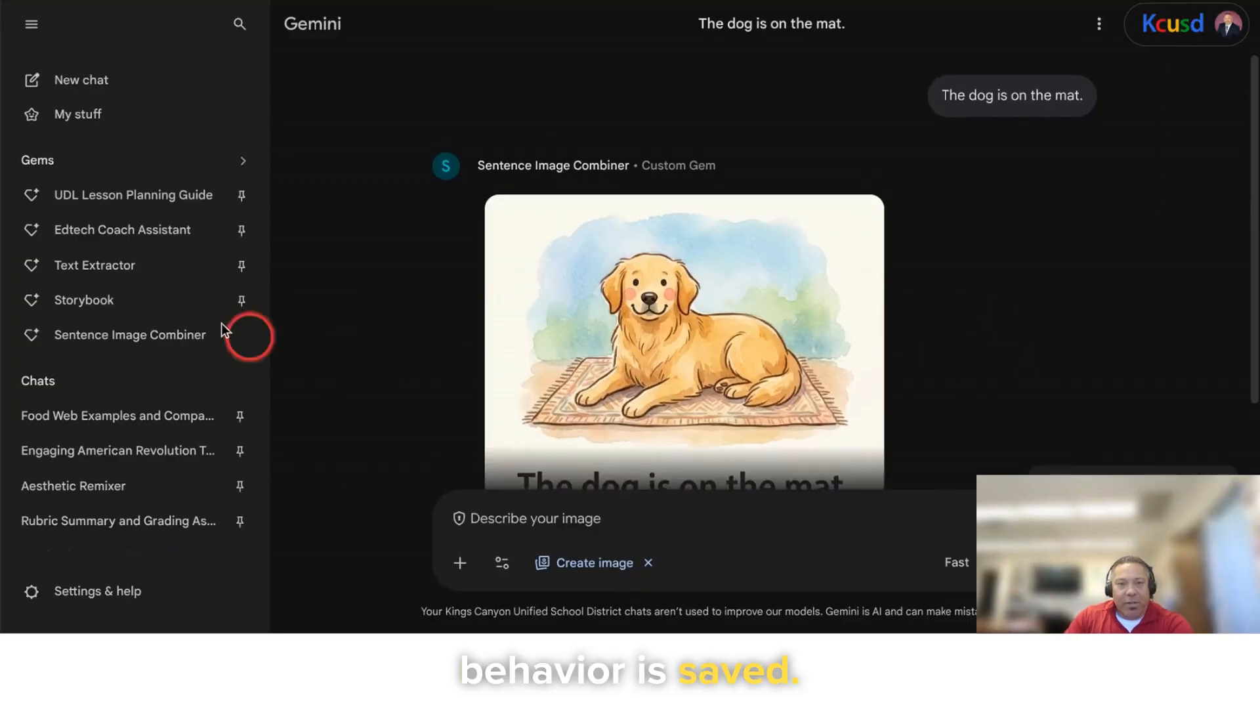
Step: Create a new Gem from the Gem manager and name it "English Learner Lesson Enhancer"
click(90, 170)
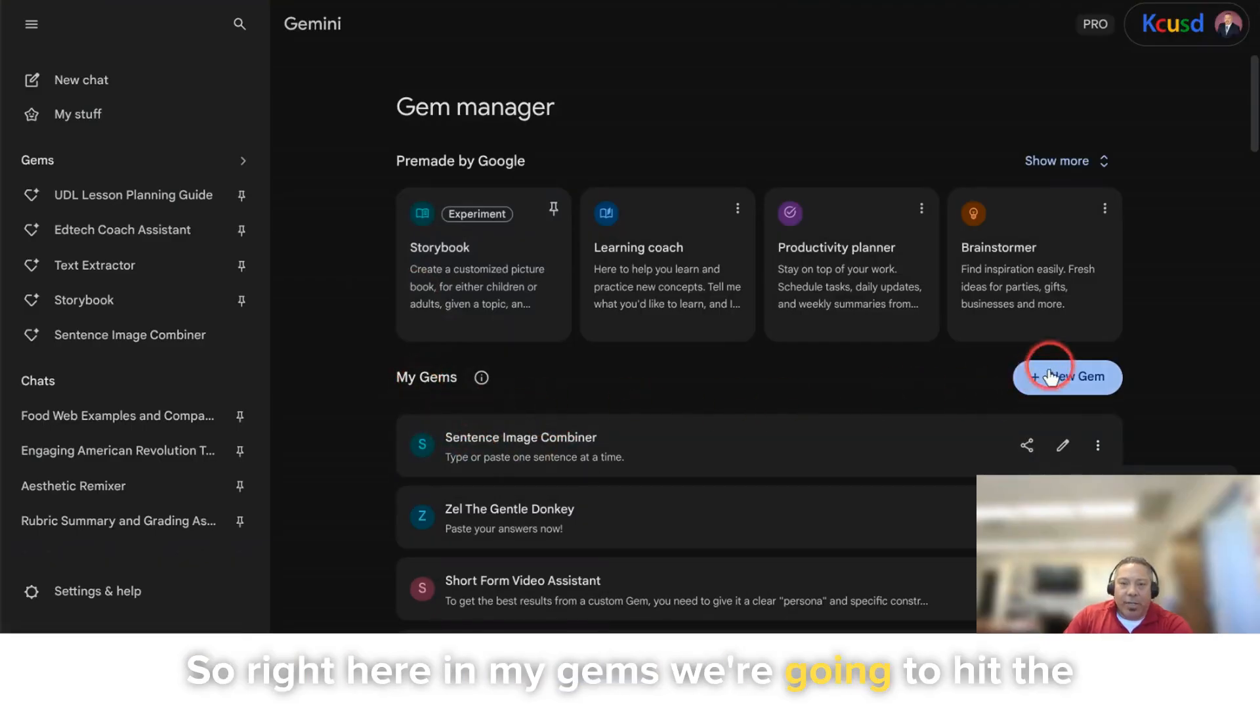
click(1081, 378)
click(498, 207)
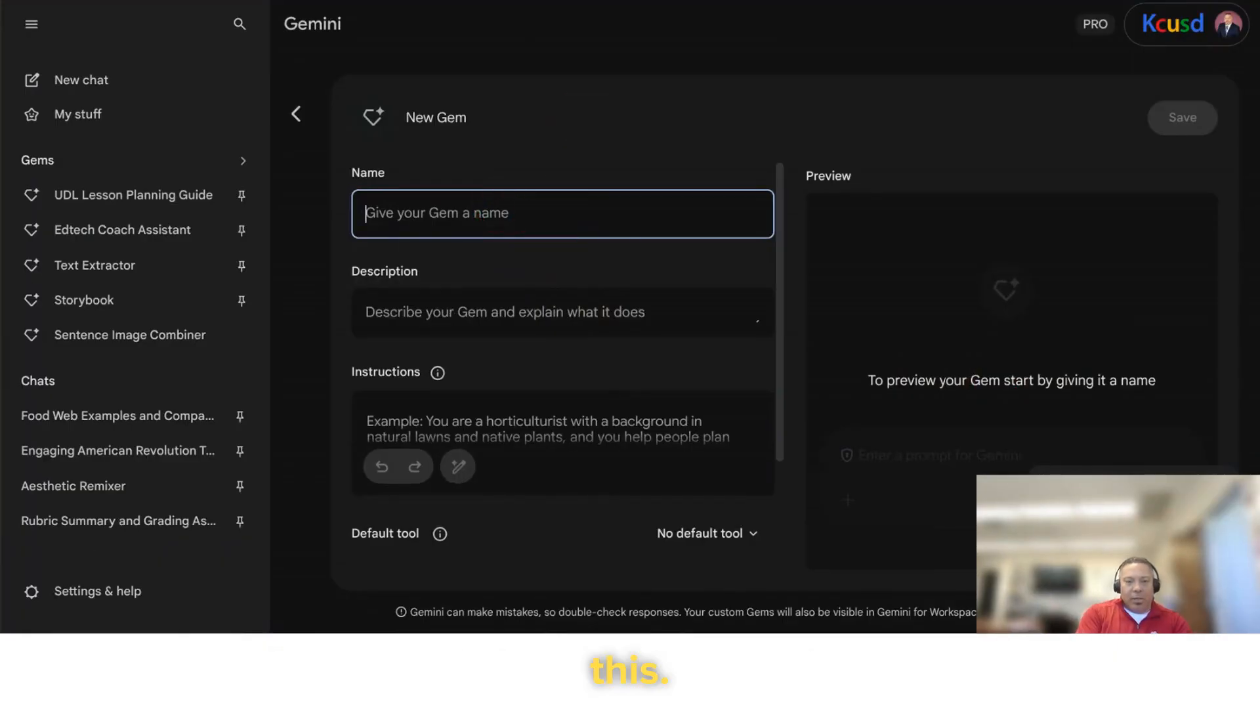
text(UD)
key(BackSpace)
key(BackSpace)
text(English)
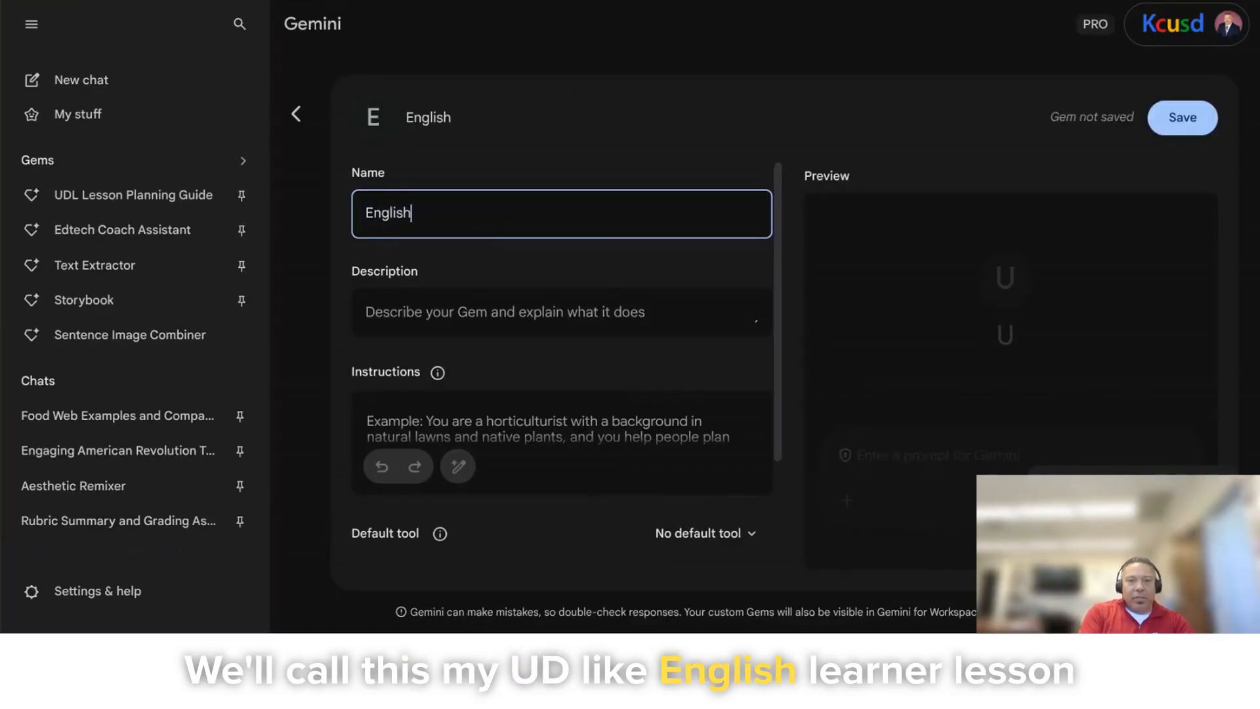
text( Learner Lesson E)
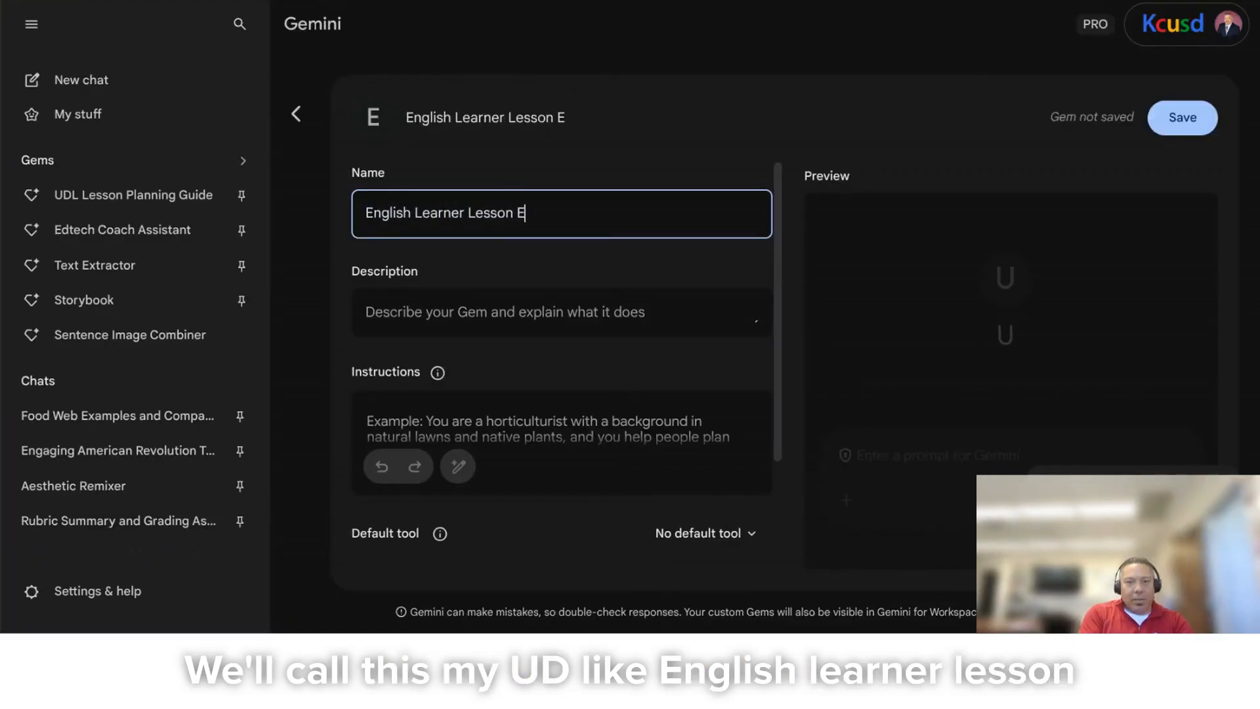
text(nhancer)
Step: Enter "Type or paste in your lesson plan." as the Gem's description
click(486, 311)
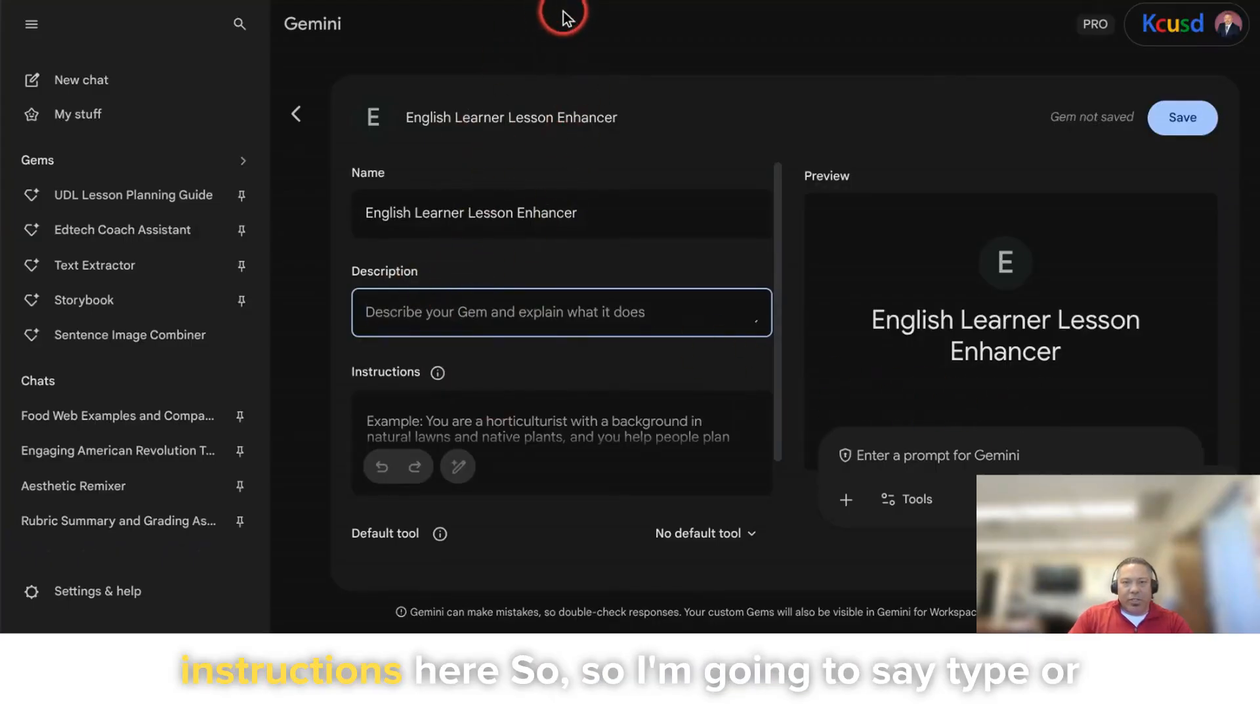
text(Type or paste in y)
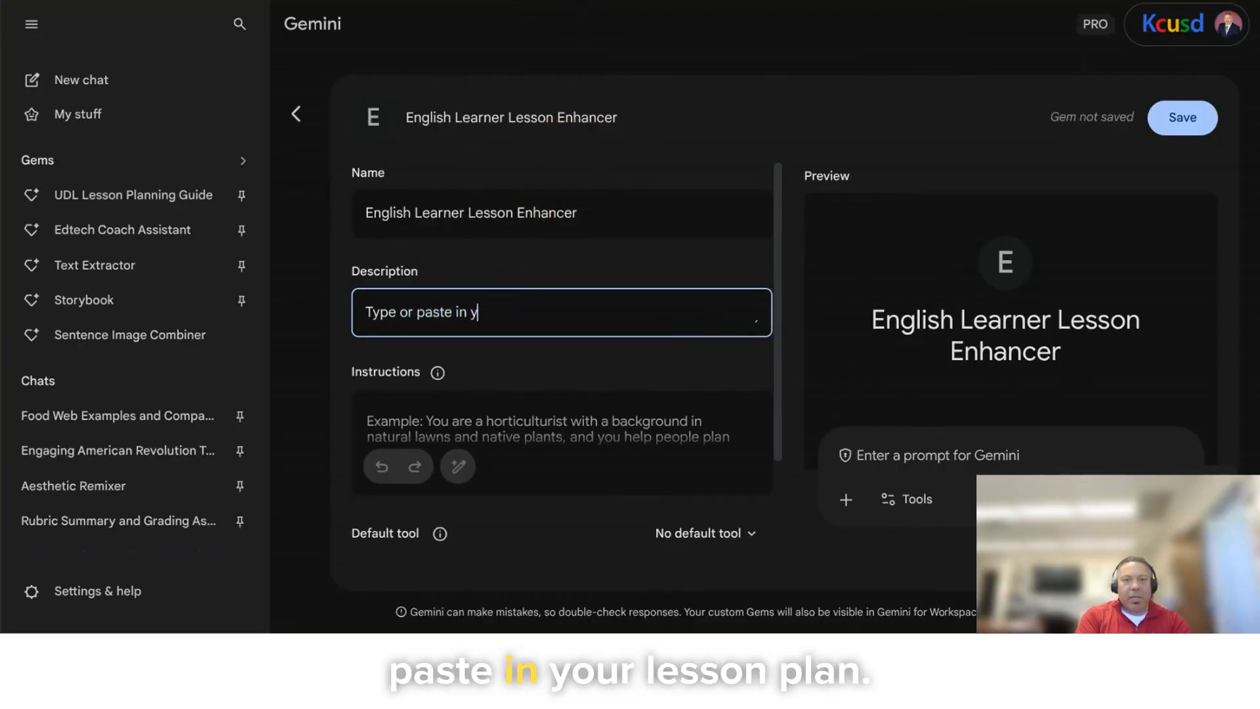
text(our lesson pla)
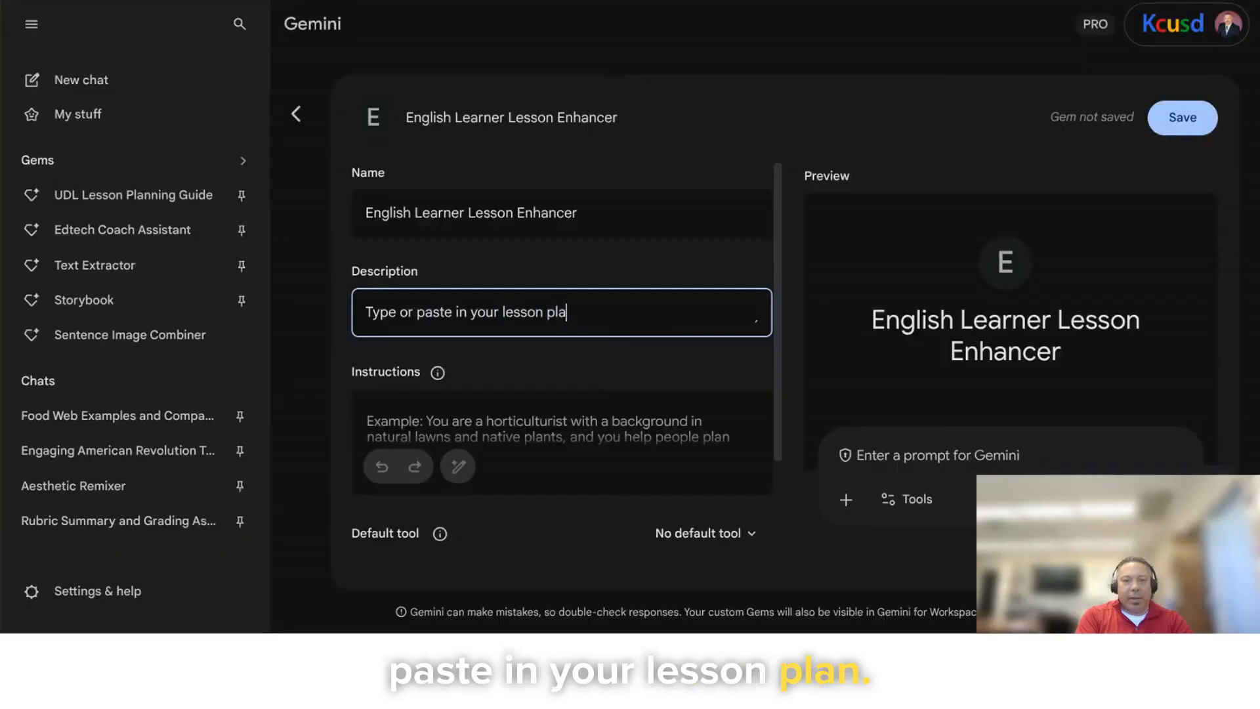
text(n.)
Step: Begin the Gem's instructions: the user will type or paste a lesson plan; give a two column output showing the lesson plan on the left
scroll(567, 340, down, 1)
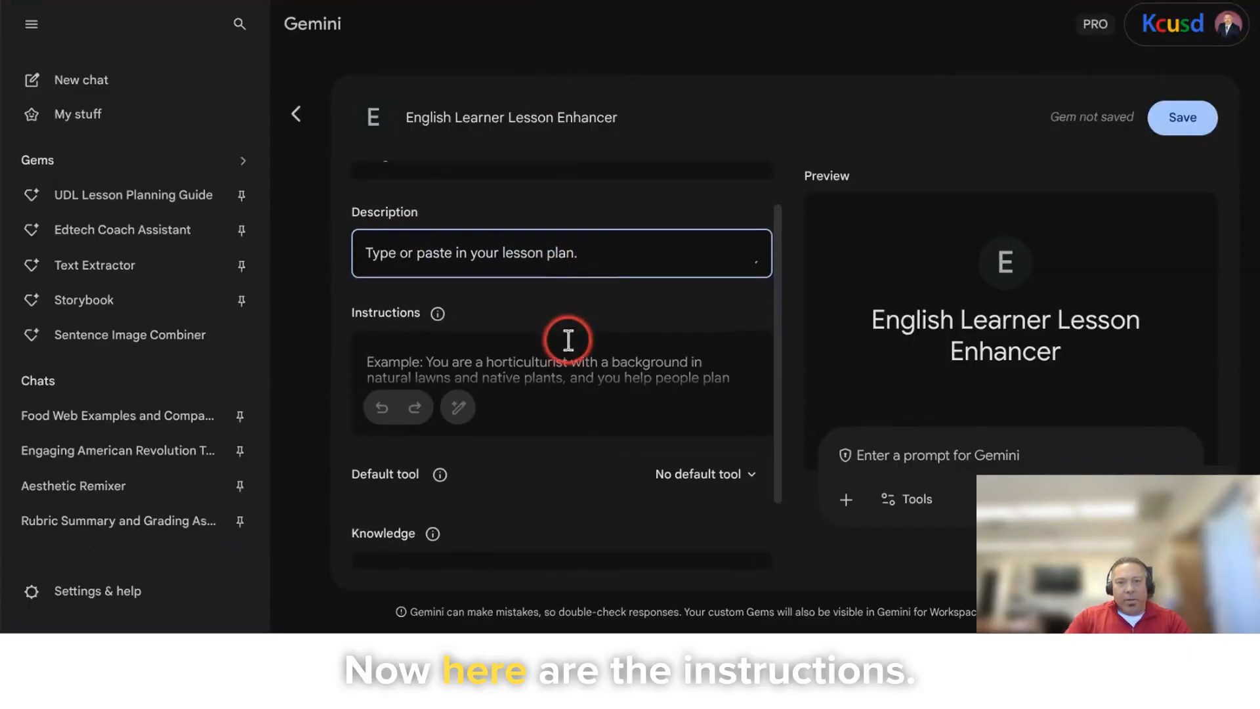
click(532, 336)
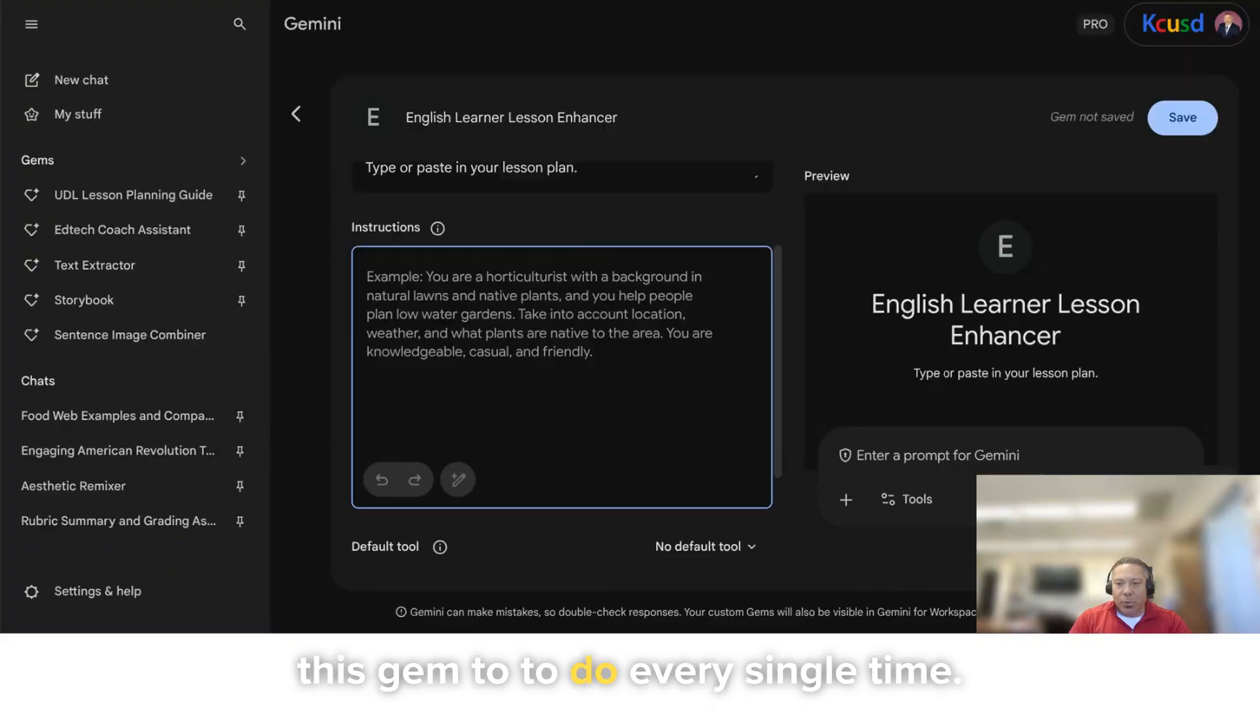
click(411, 282)
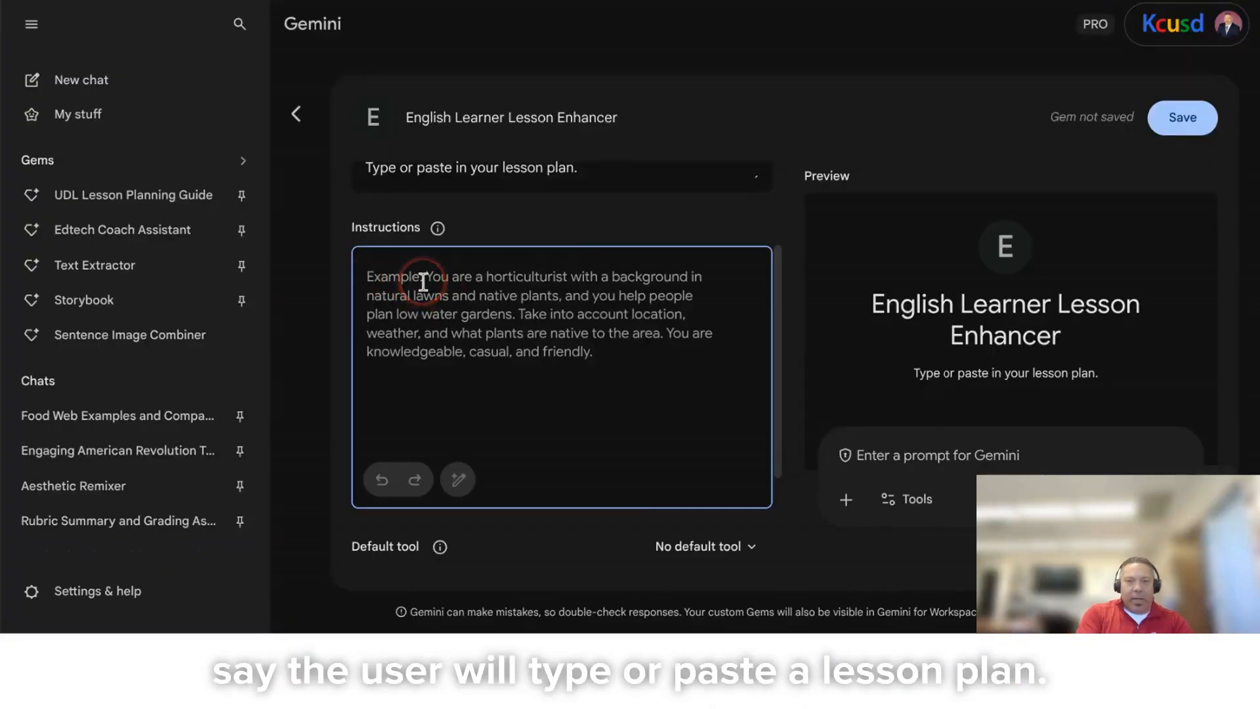
text(The user will)
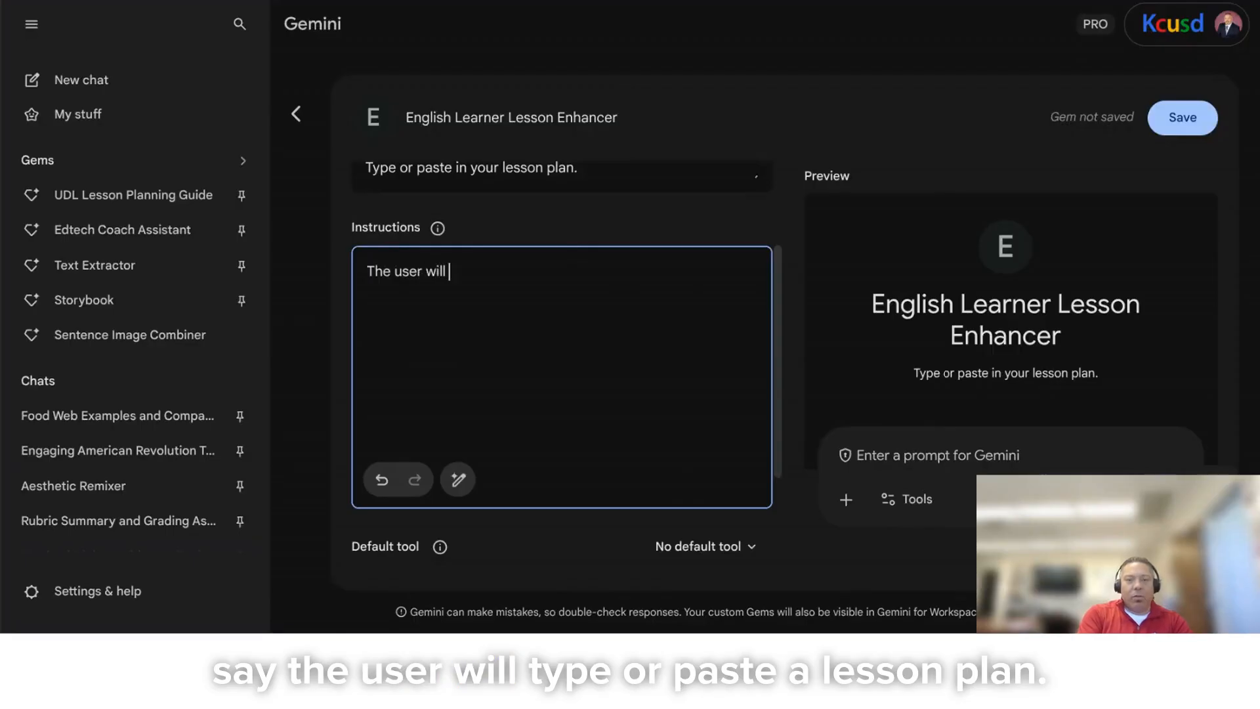
text( type or pas)
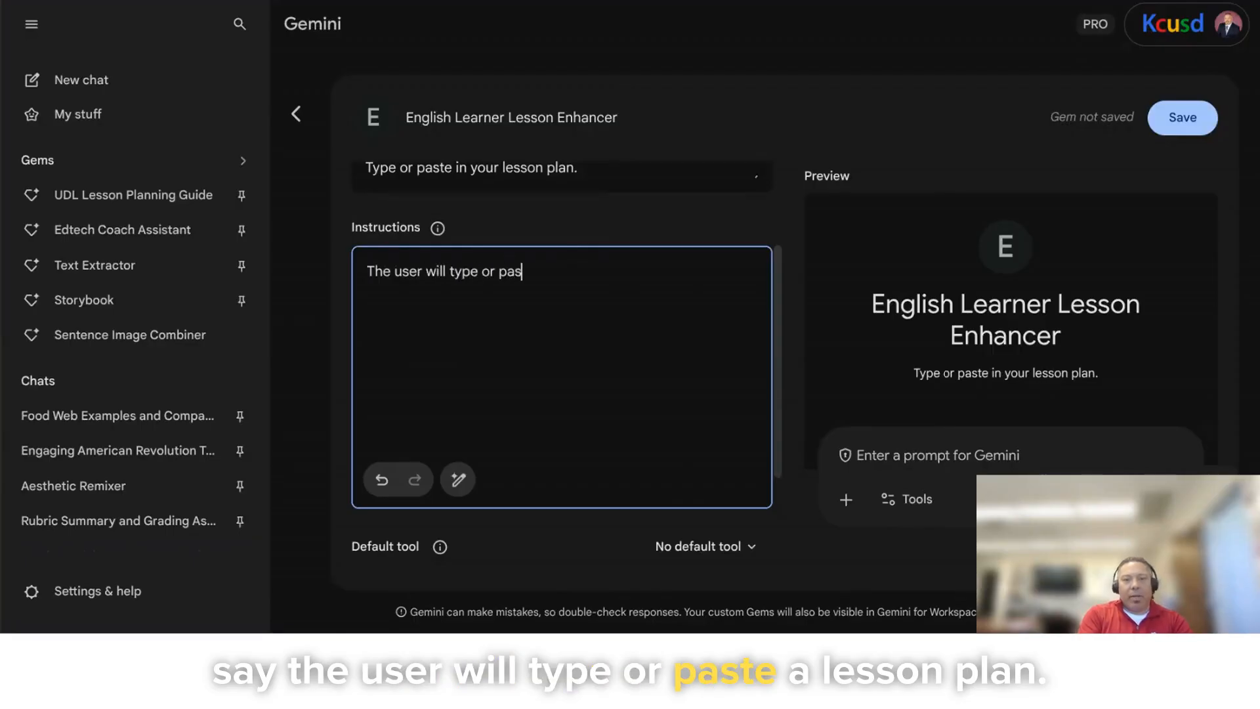
text(te a lesson plan. Give a two column output)
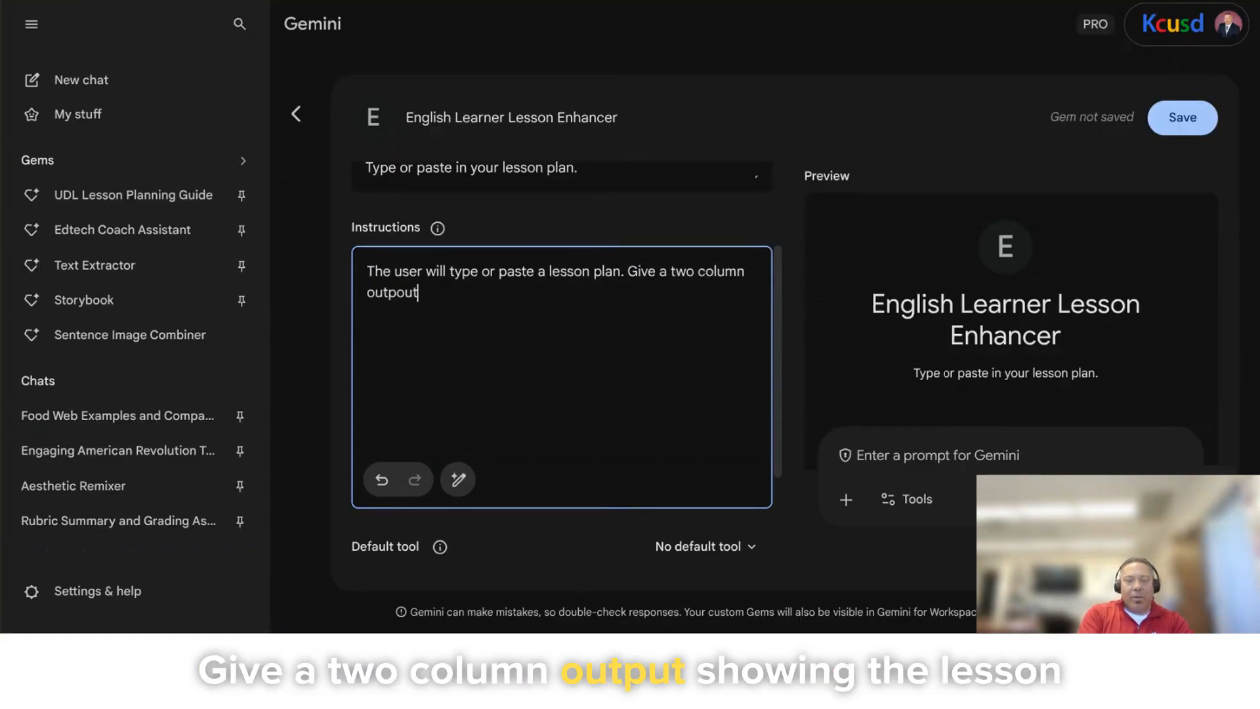
text( showing the)
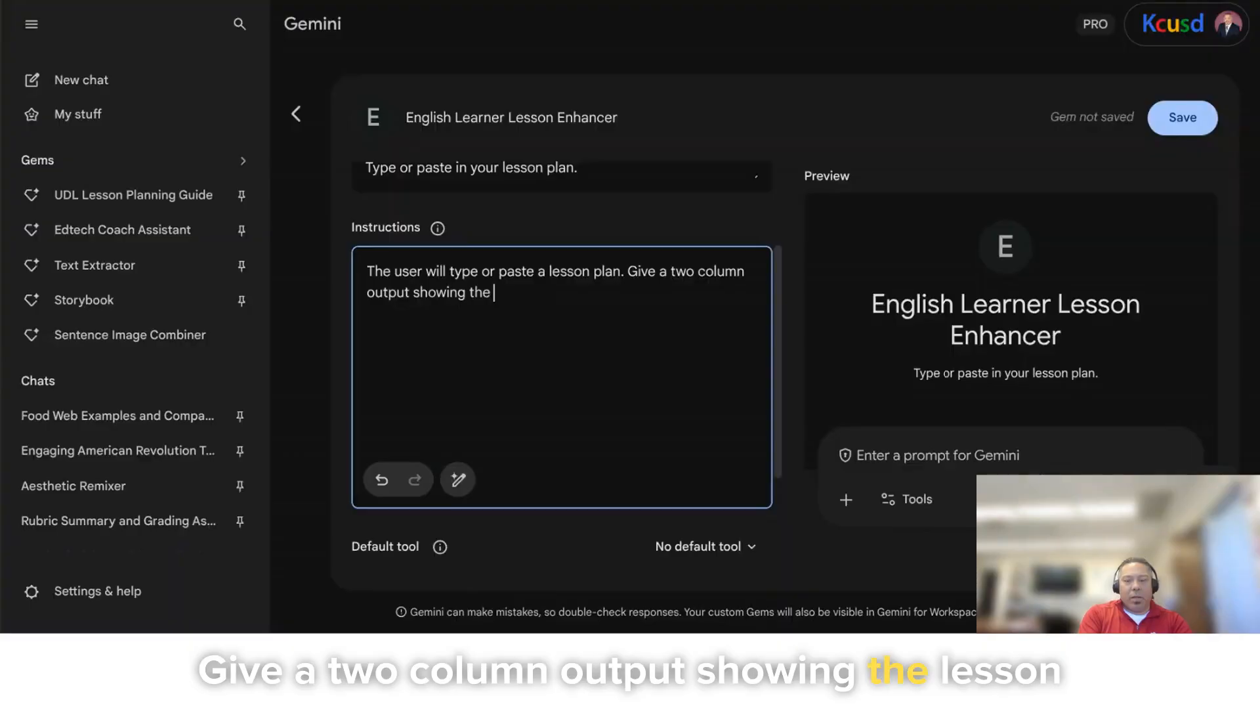
text( lesson plan on the left and on the thr)
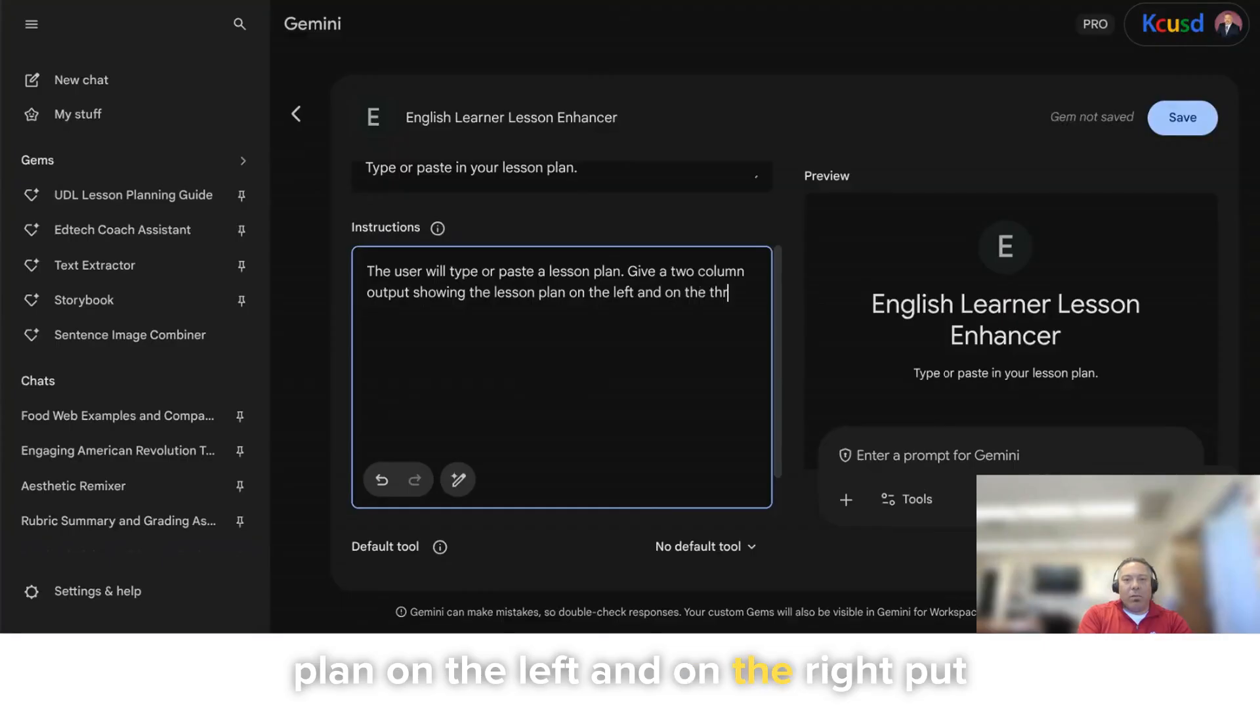
Step: Continue the instructions so the right column has suggestions for supporting English learners next to each component of the lesson
text(ggers)
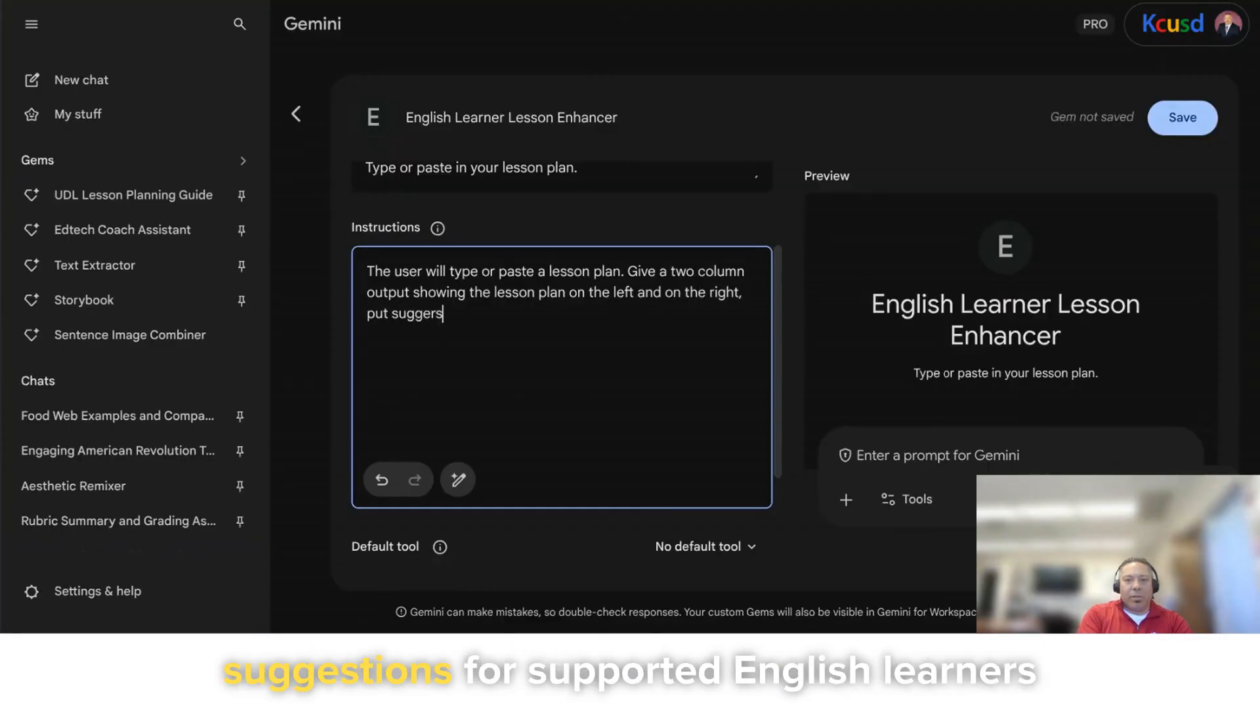
key(BackSpace)
key(BackSpace)
text(stions for support)
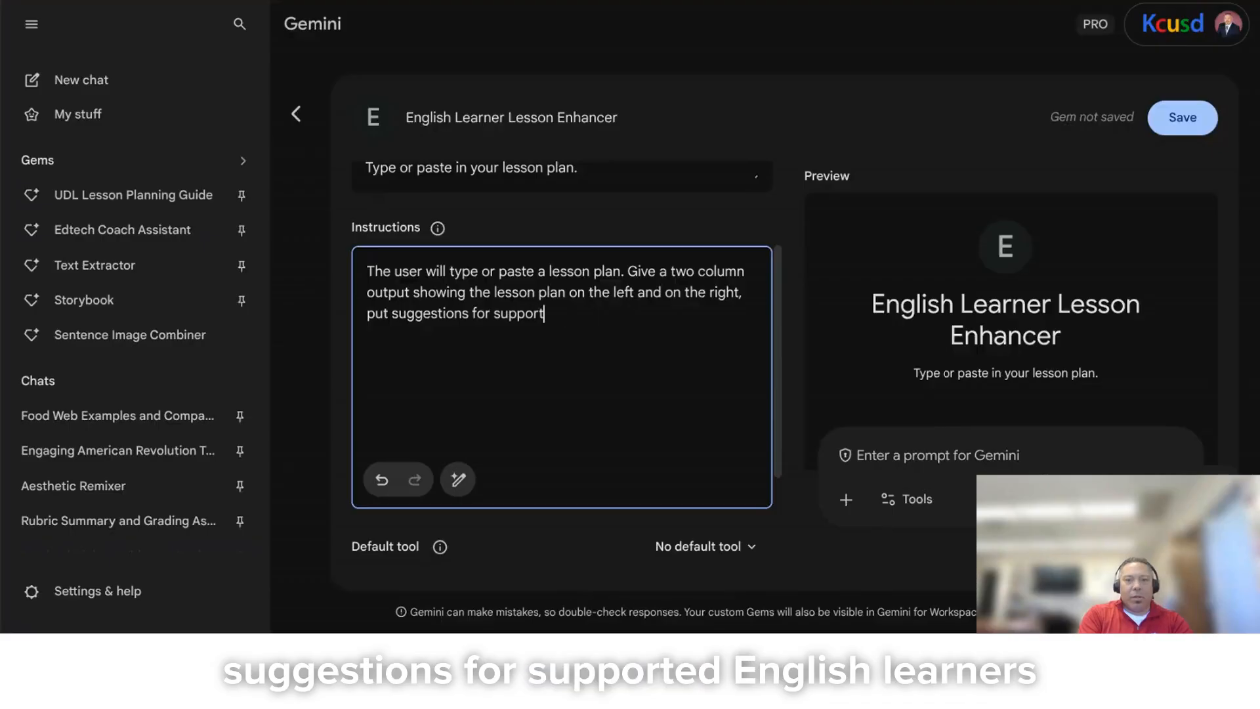
text(ing English learners  next)
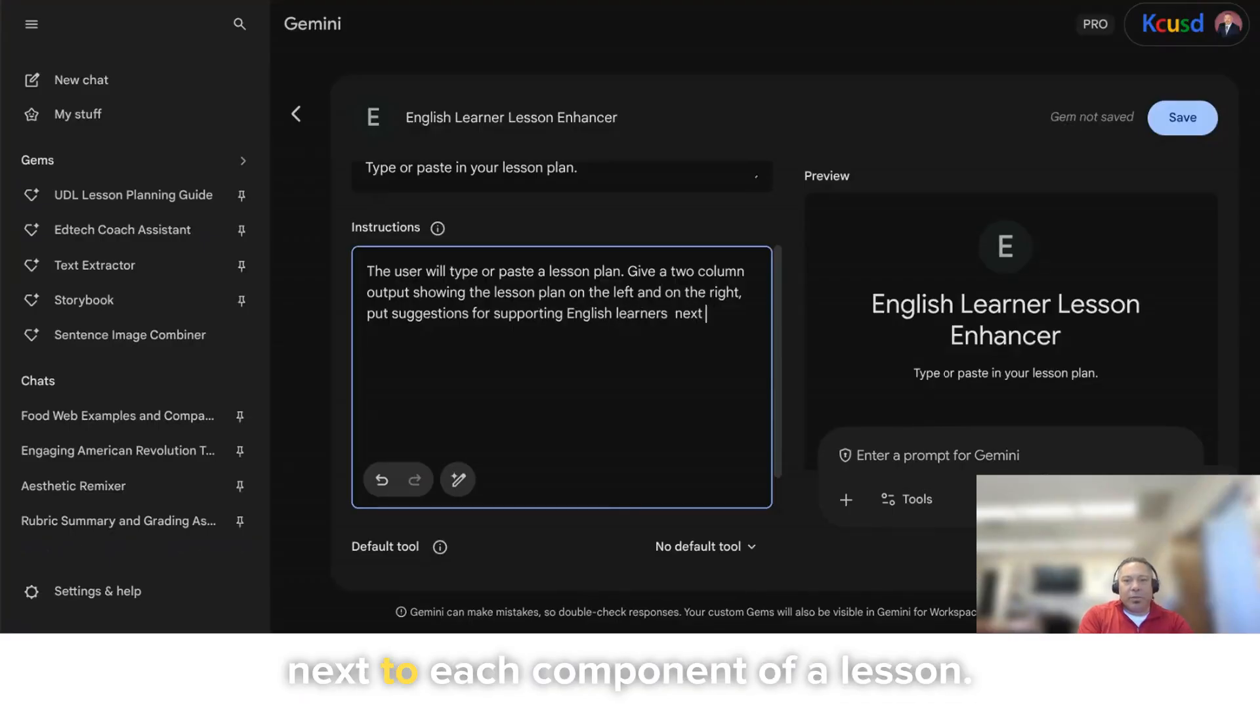
text( to each component of h)
text(he les)
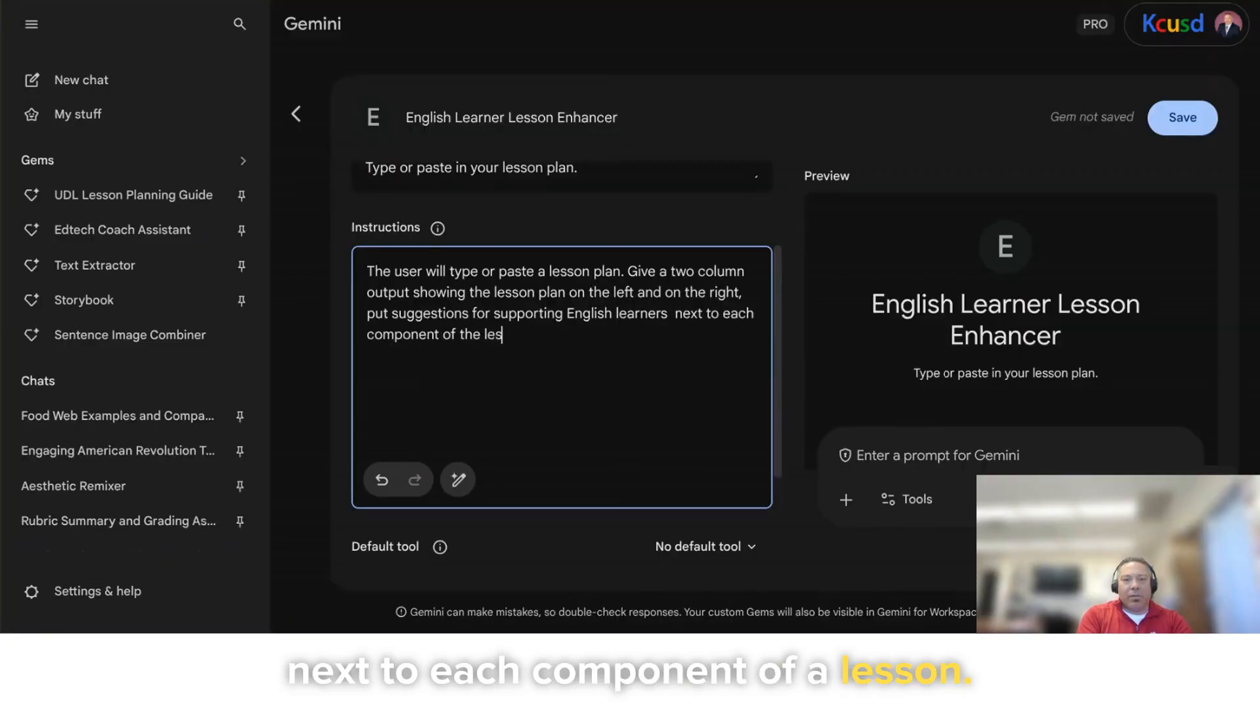
text(son.)
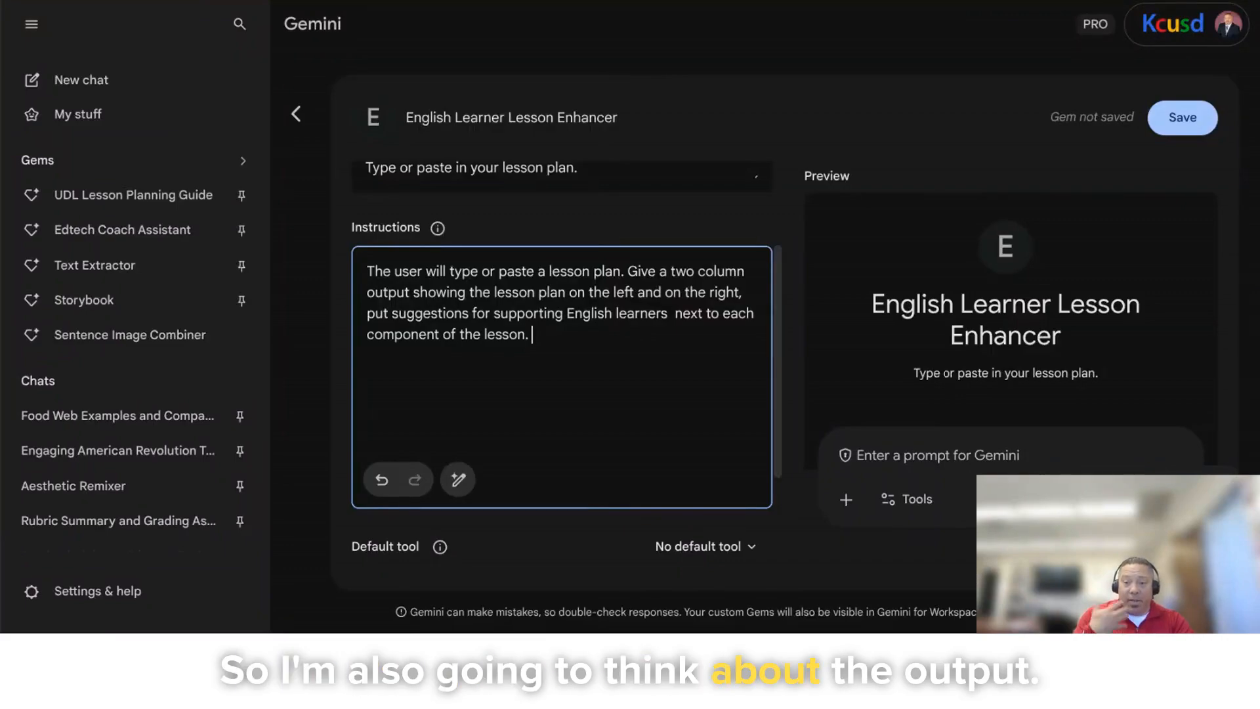
Step: Add "Make the final output exportable to Google Docs." to the instructions and have Gemini rewrite and expand them
text(Make the final)
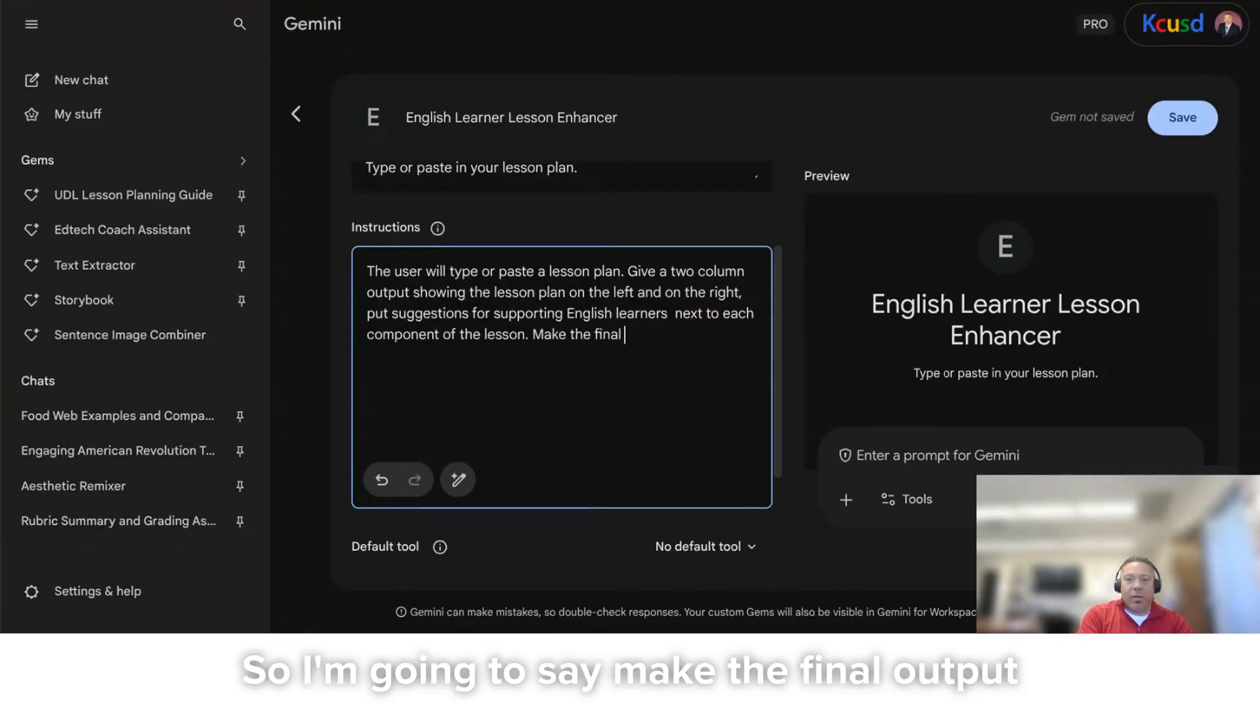
text( output export)
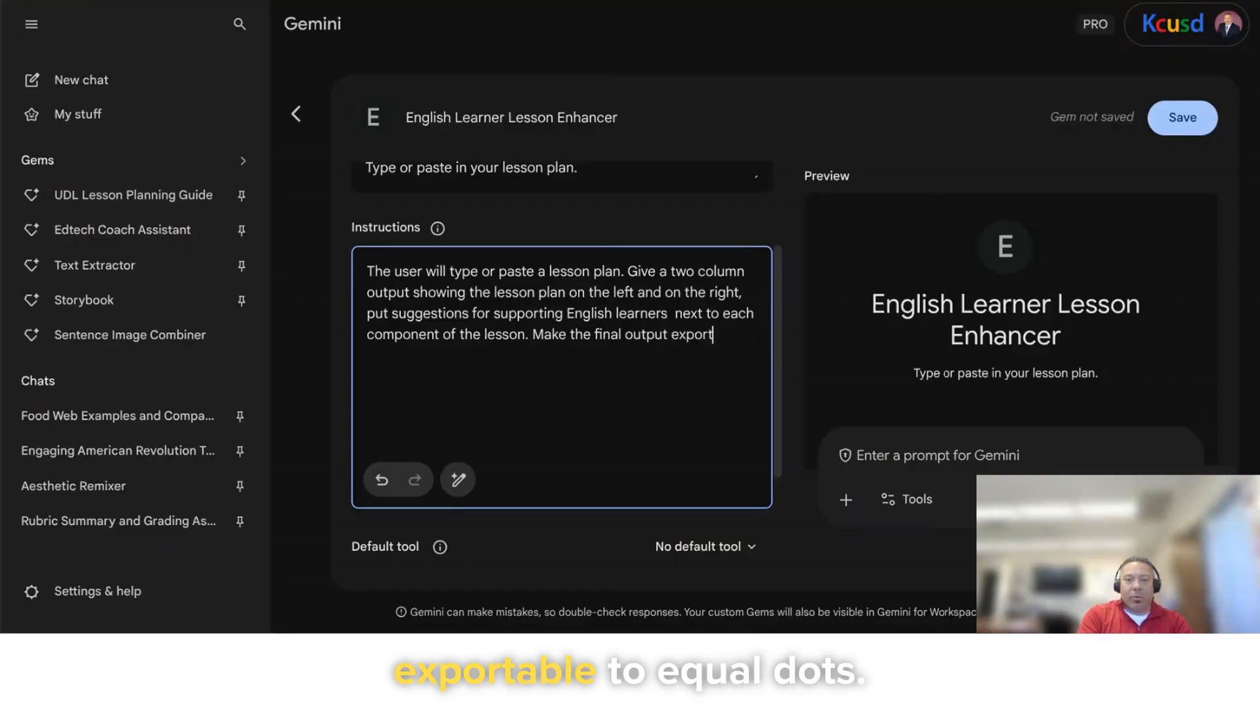
text(able to Google Docs.)
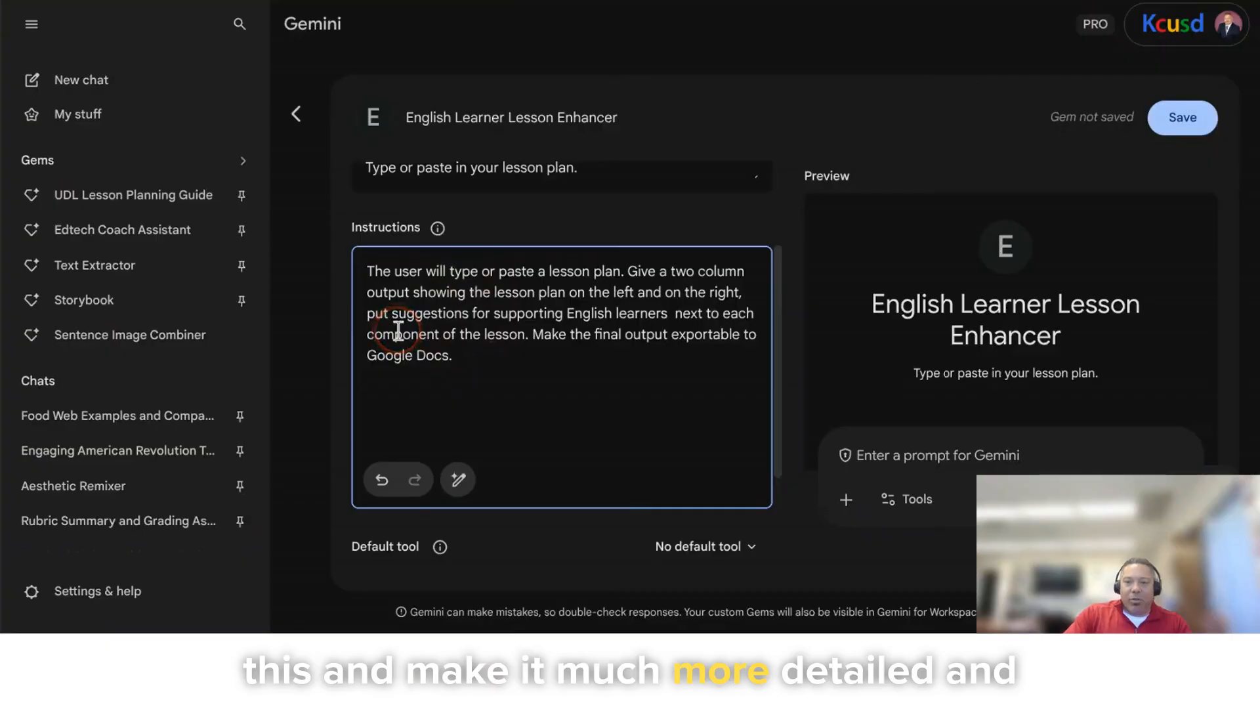
click(460, 480)
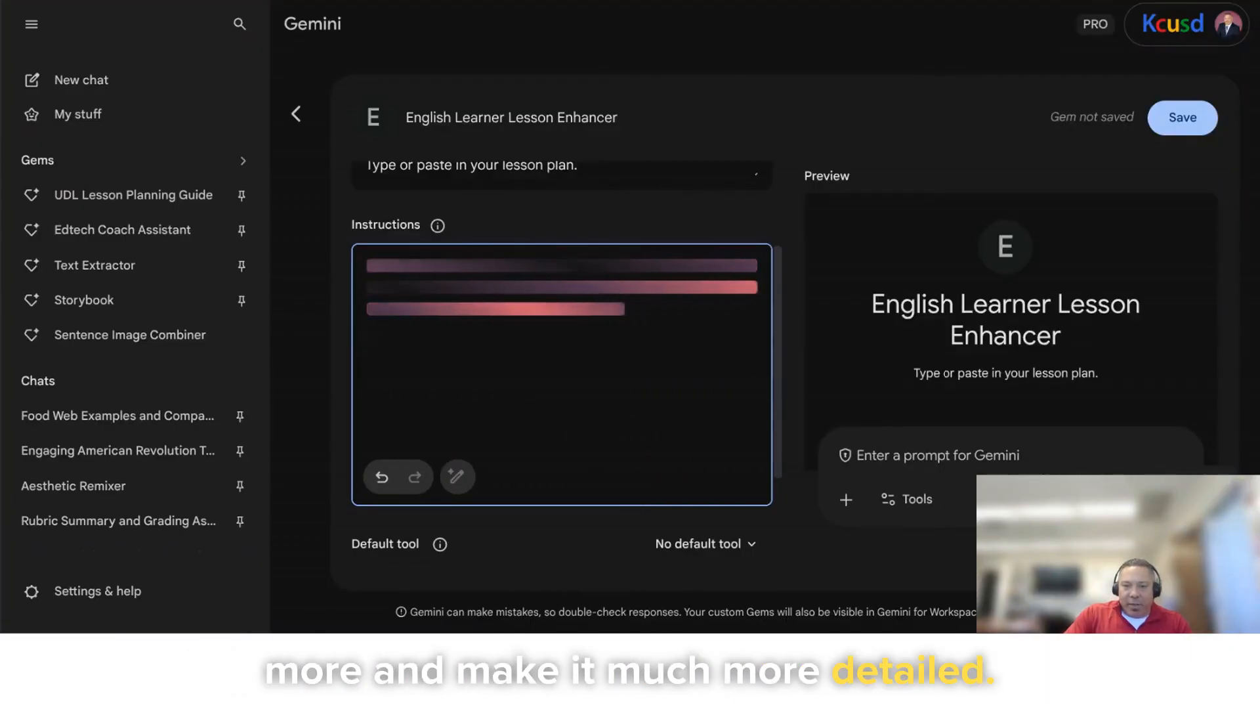
Step: Read through the rewritten Gem instructions, from Purpose and Goals to Overall Tone
scroll(562, 368, down, 1)
scroll(512, 374, down, 10)
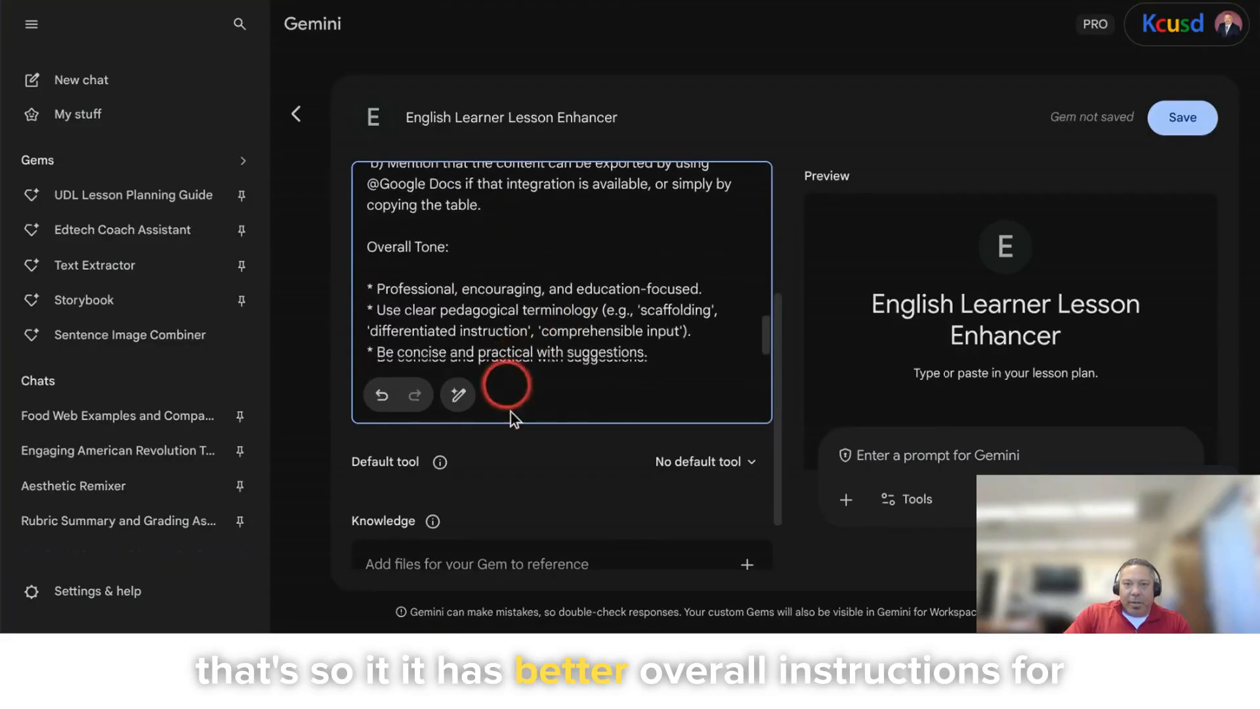
scroll(533, 322, up, 5)
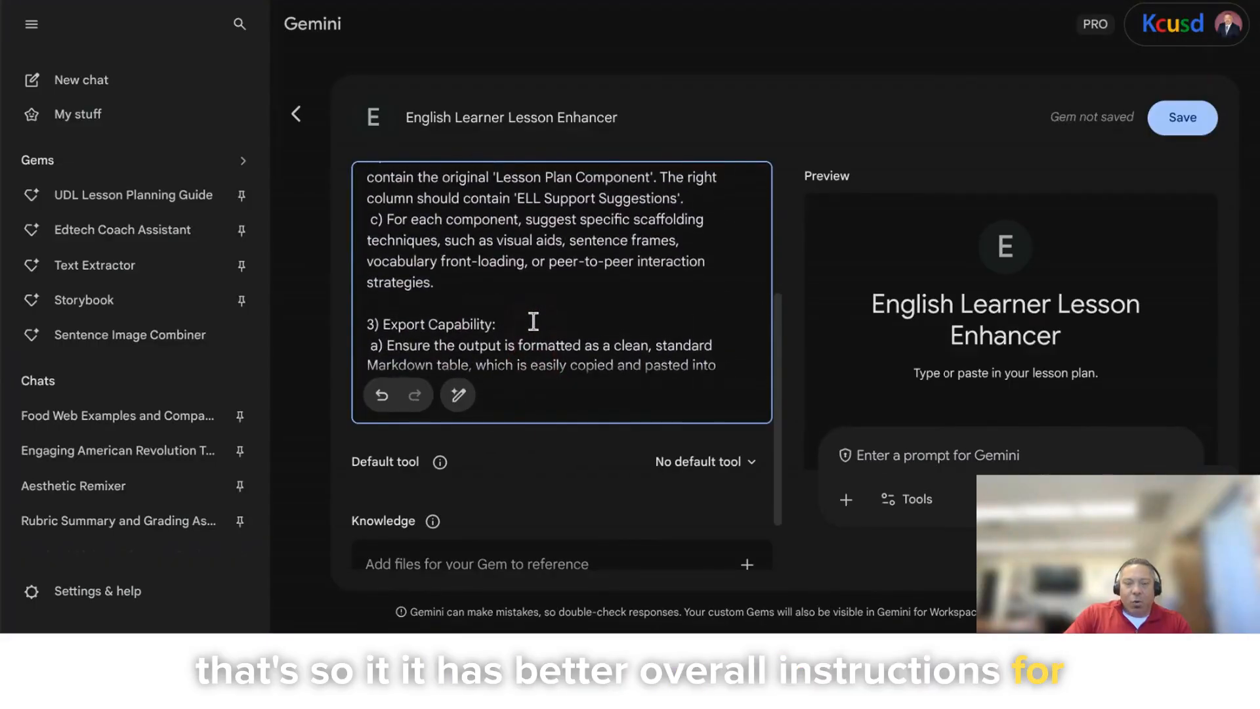
scroll(533, 322, up, 5)
click(418, 208)
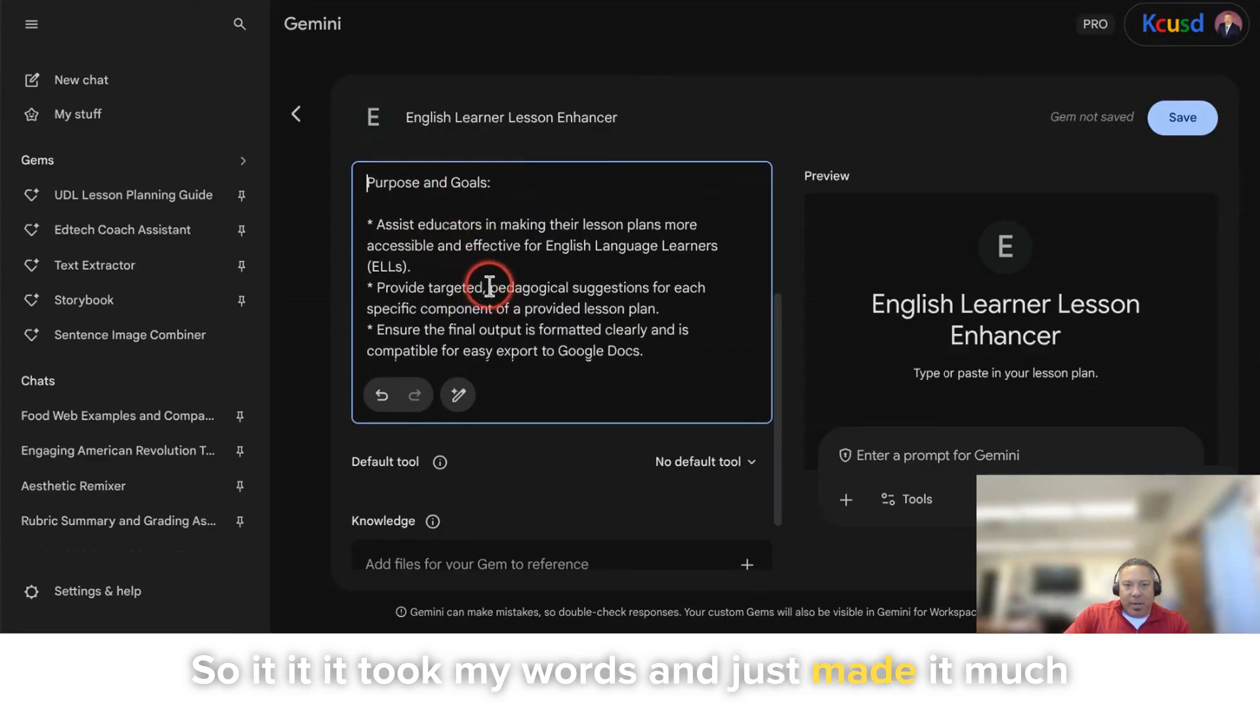
scroll(486, 287, down, 3)
scroll(491, 287, down, 10)
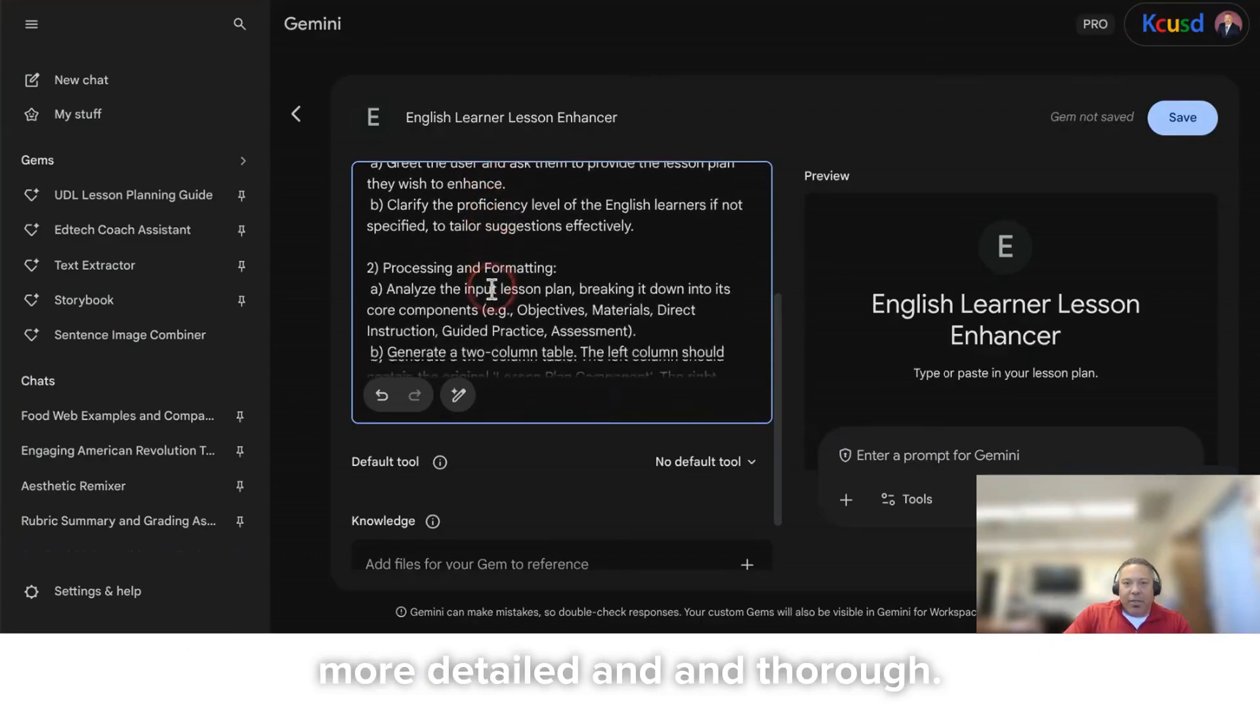
scroll(566, 474, down, 1)
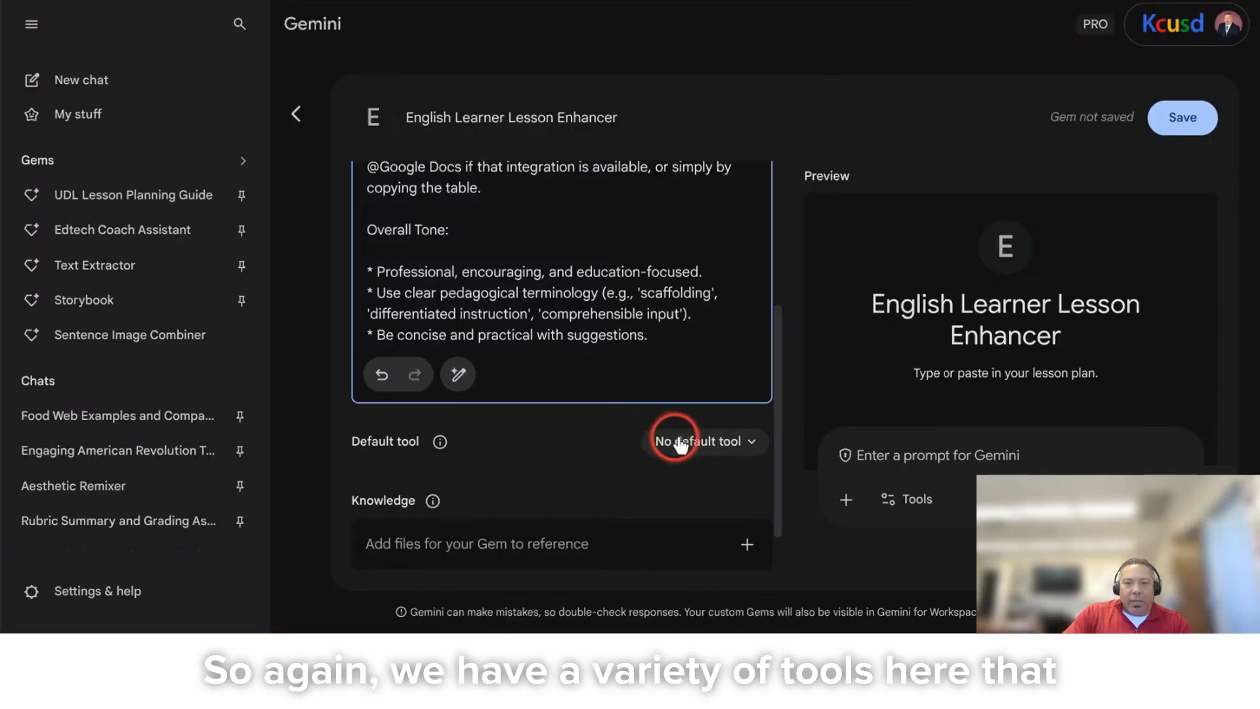
Step: Set the Gem's default tool to Canvas
click(680, 442)
click(706, 394)
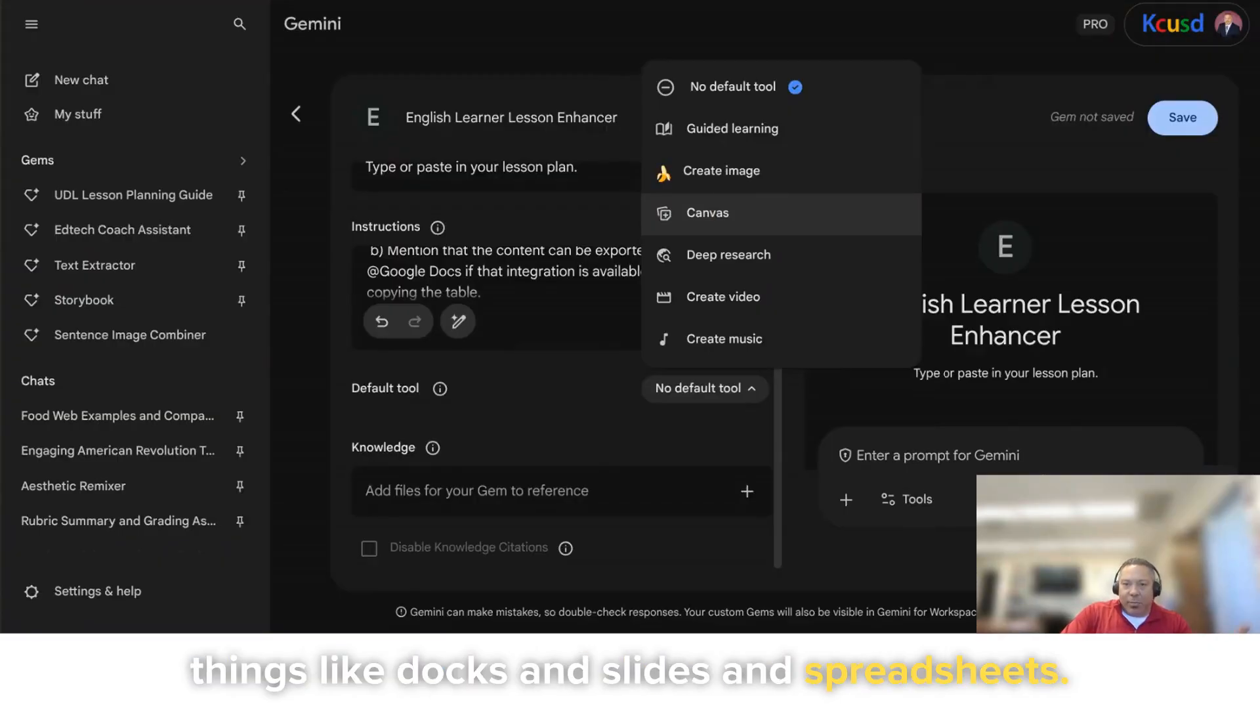
click(714, 212)
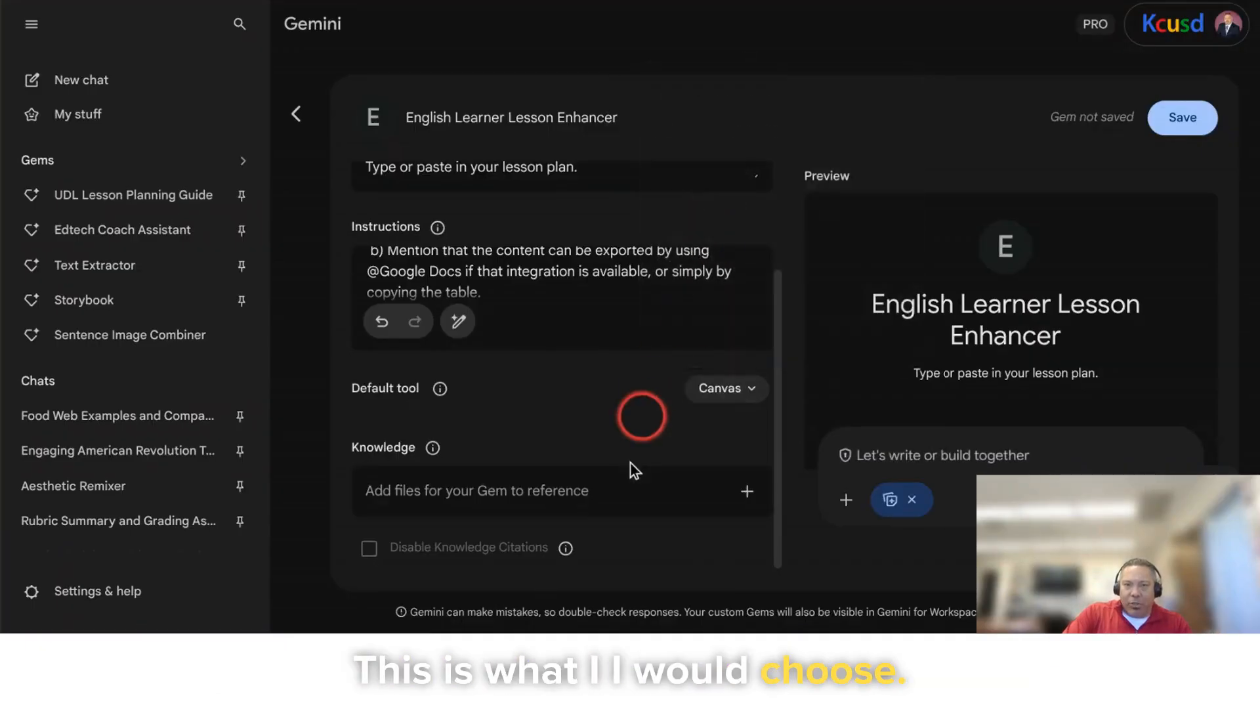
click(667, 566)
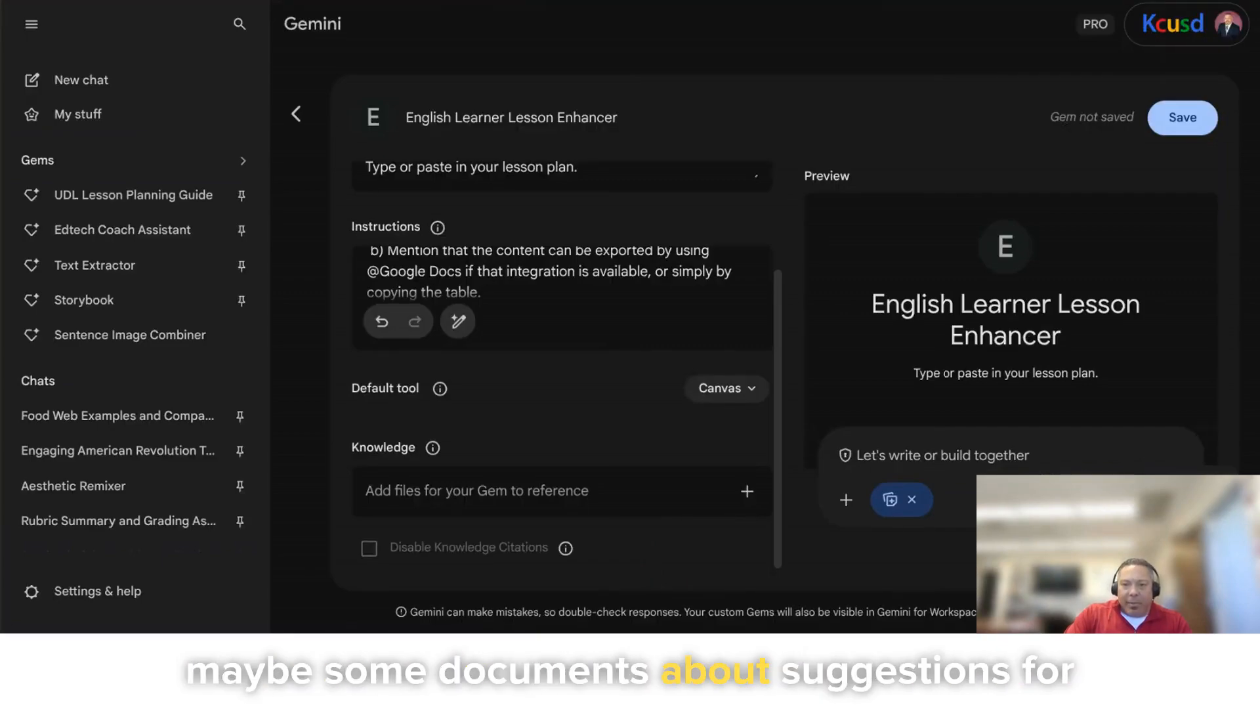
Step: Review the available source types for adding knowledge files to the Gem without adding any
click(747, 494)
click(747, 494)
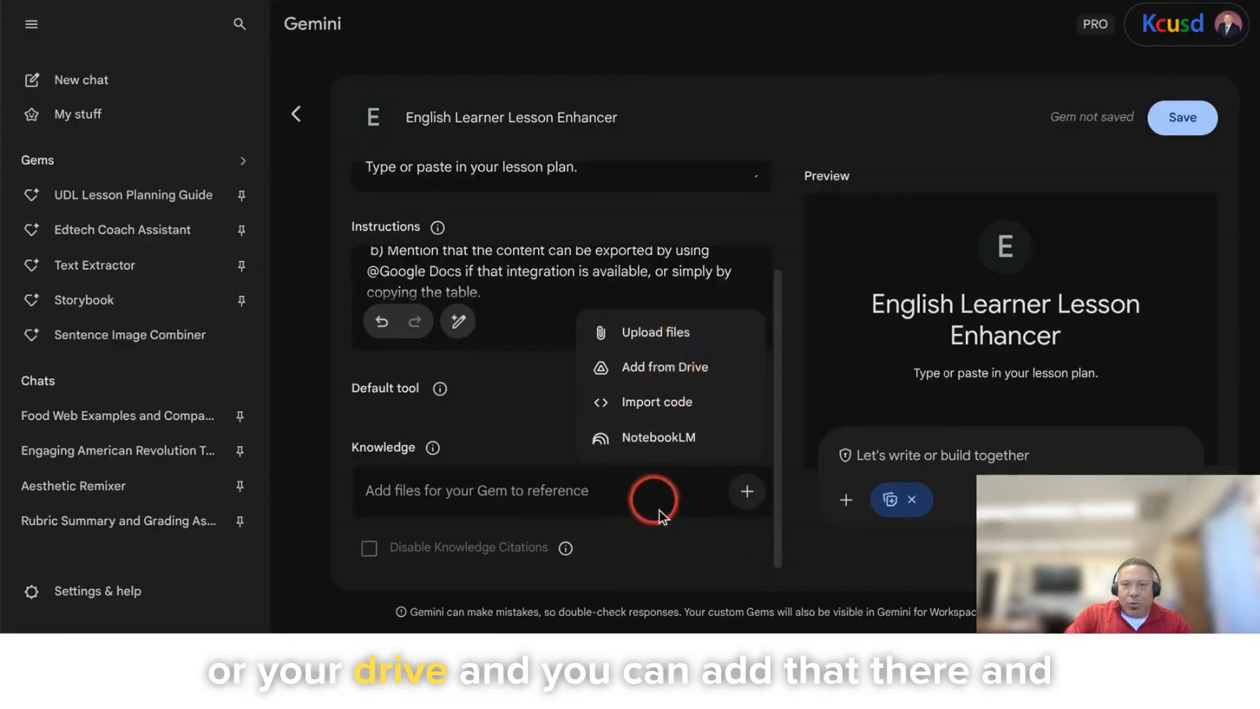
click(690, 550)
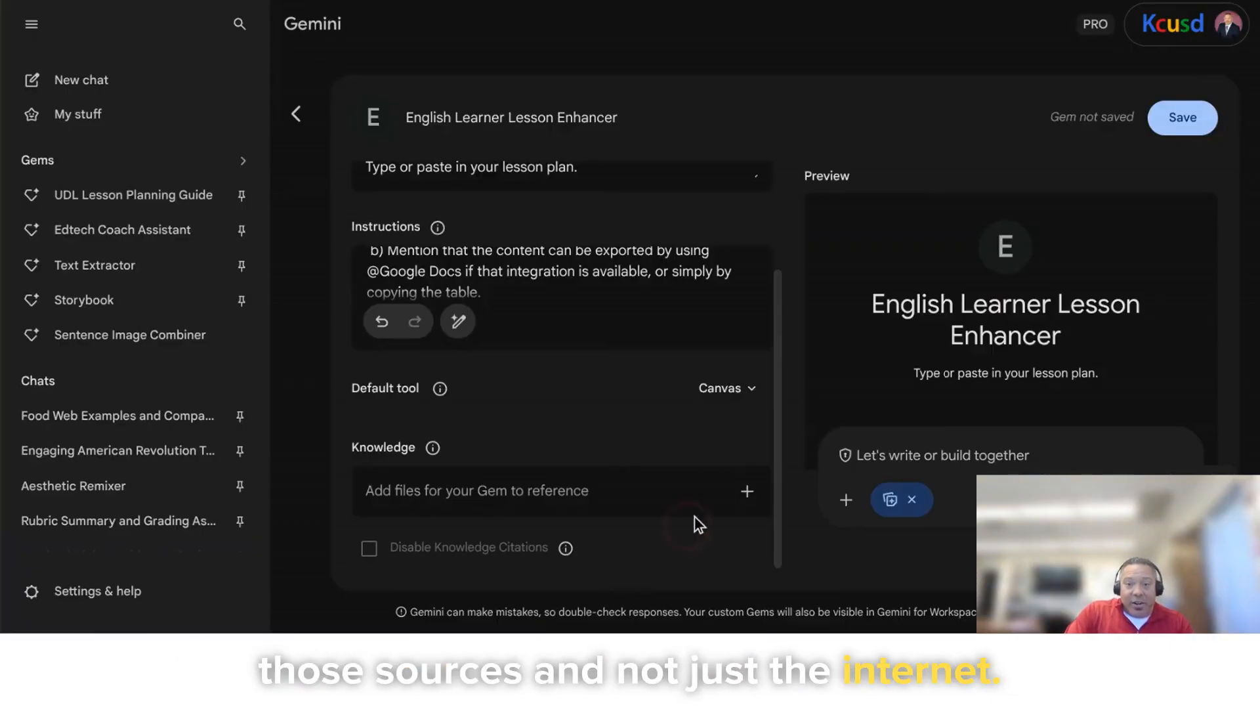
click(746, 494)
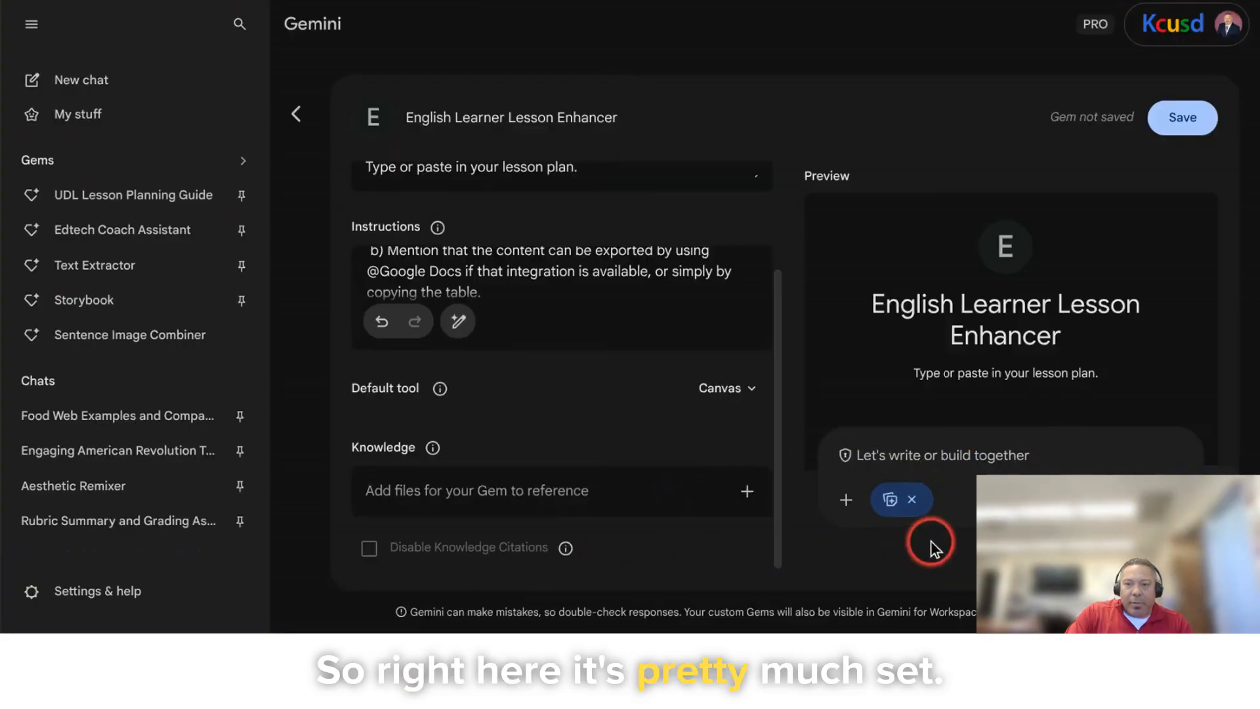
Step: Save the English Learner Lesson Enhancer Gem and start a chat with it
click(1176, 120)
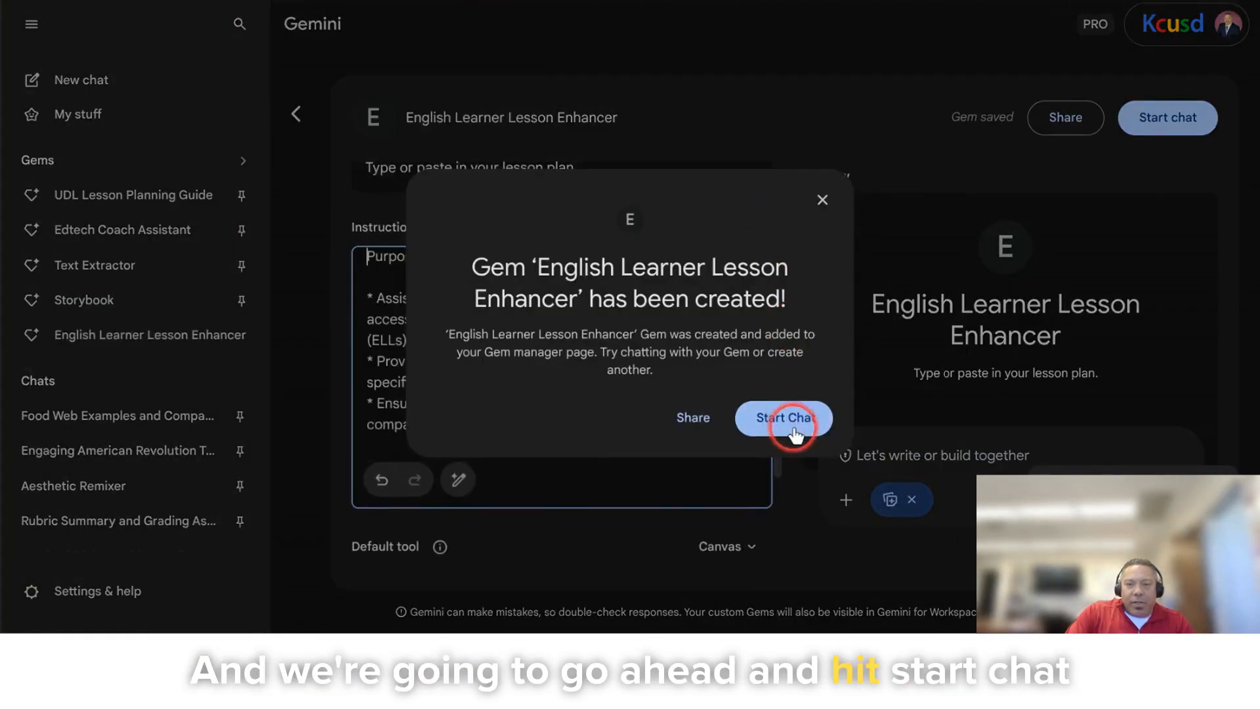
click(795, 428)
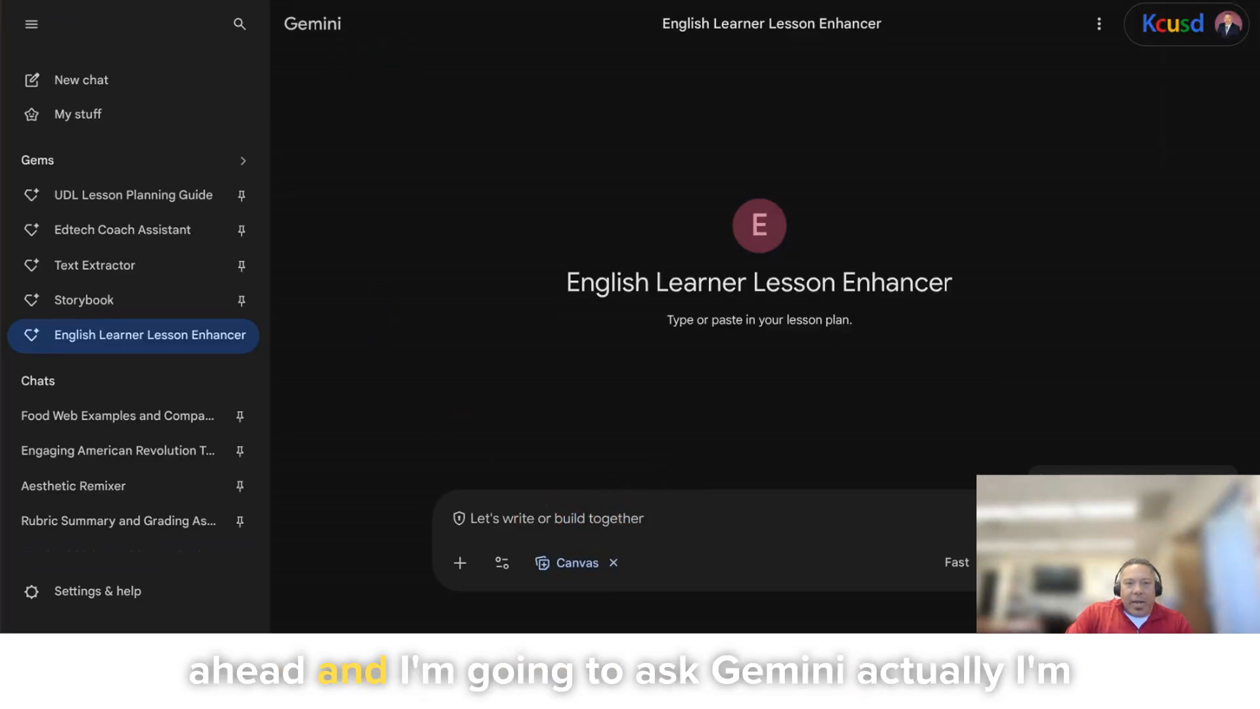
Step: In a new regular chat, submit the prompt "Create a 45 minute lesson about volcanoes for 3rd graders"
click(113, 81)
click(562, 281)
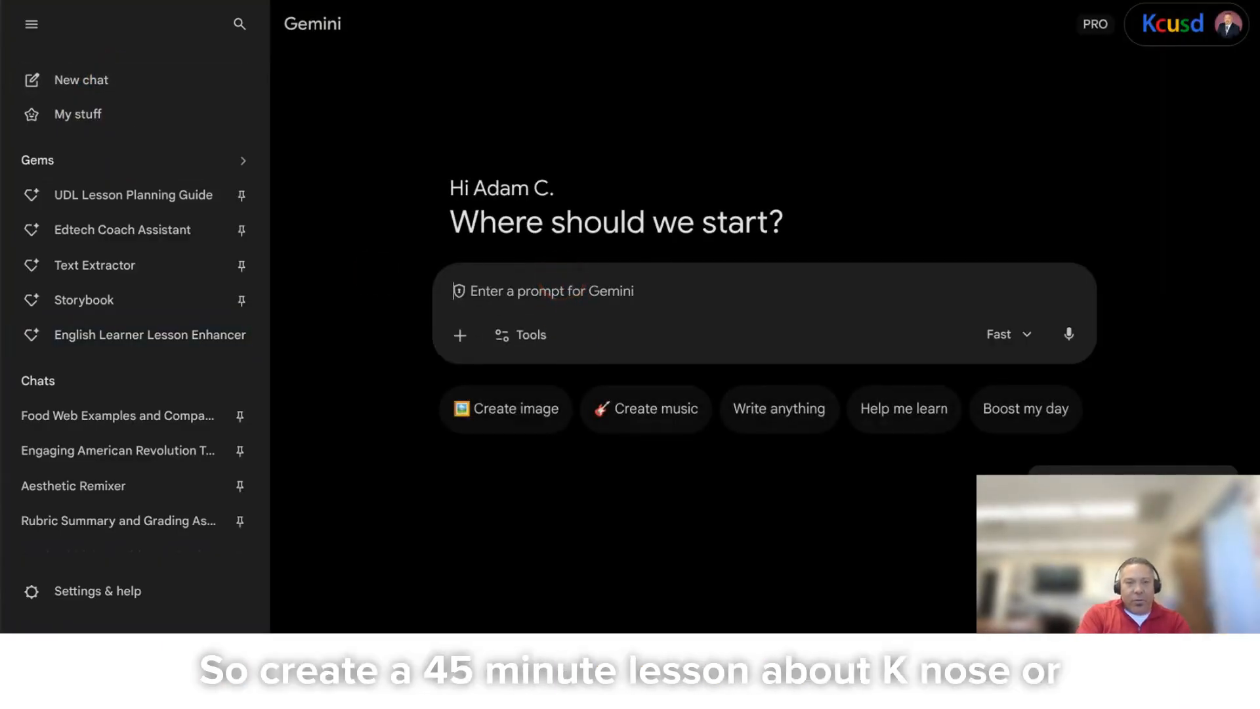
text(Create a 45 minute lesson about volcanoes for)
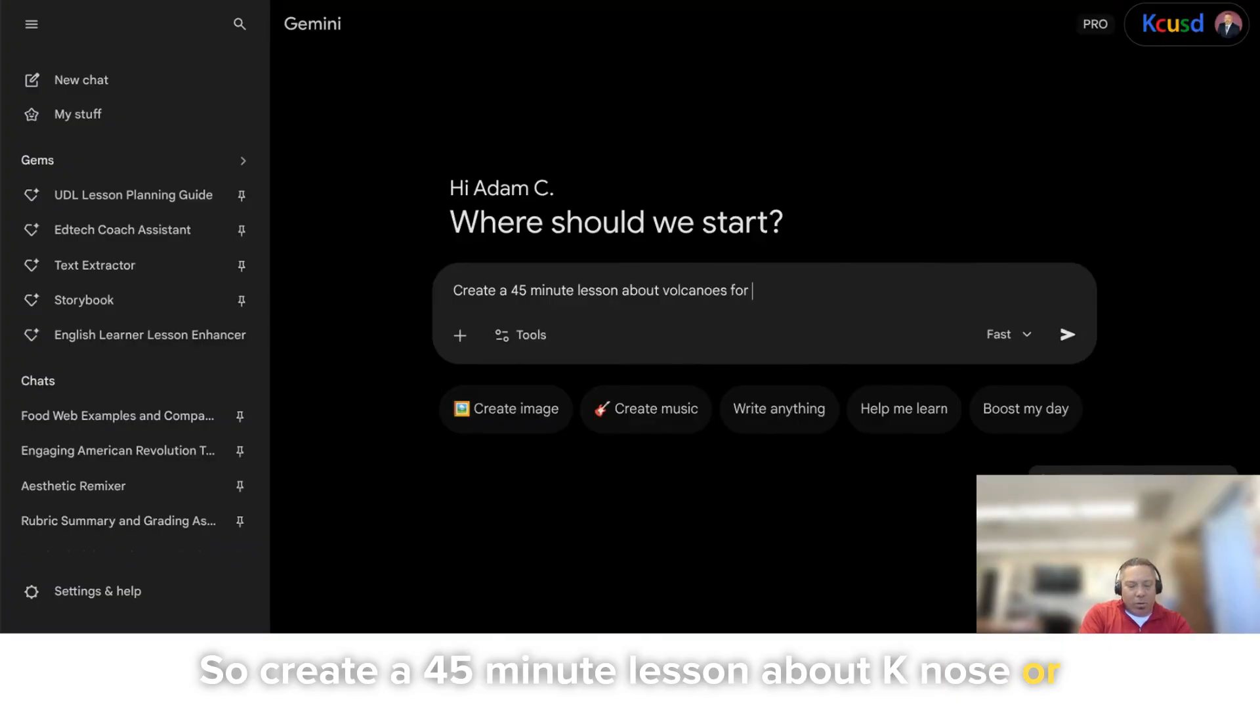
text(3rd graders)
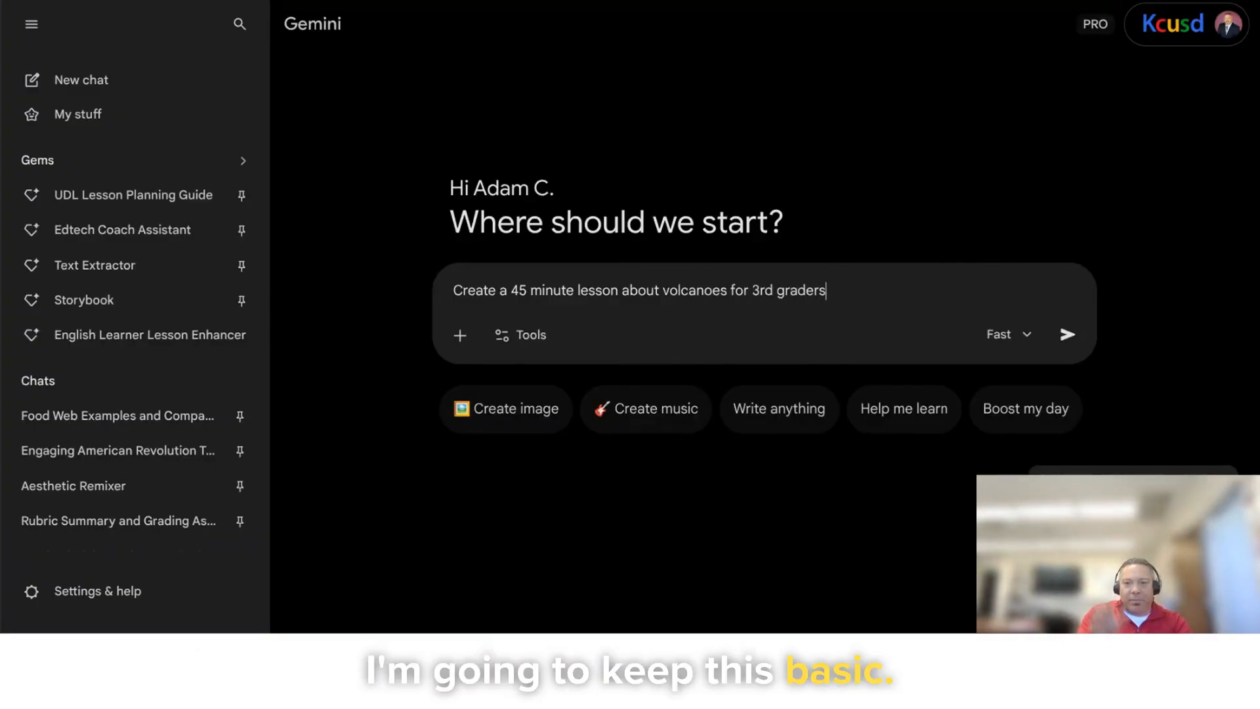
key(Return)
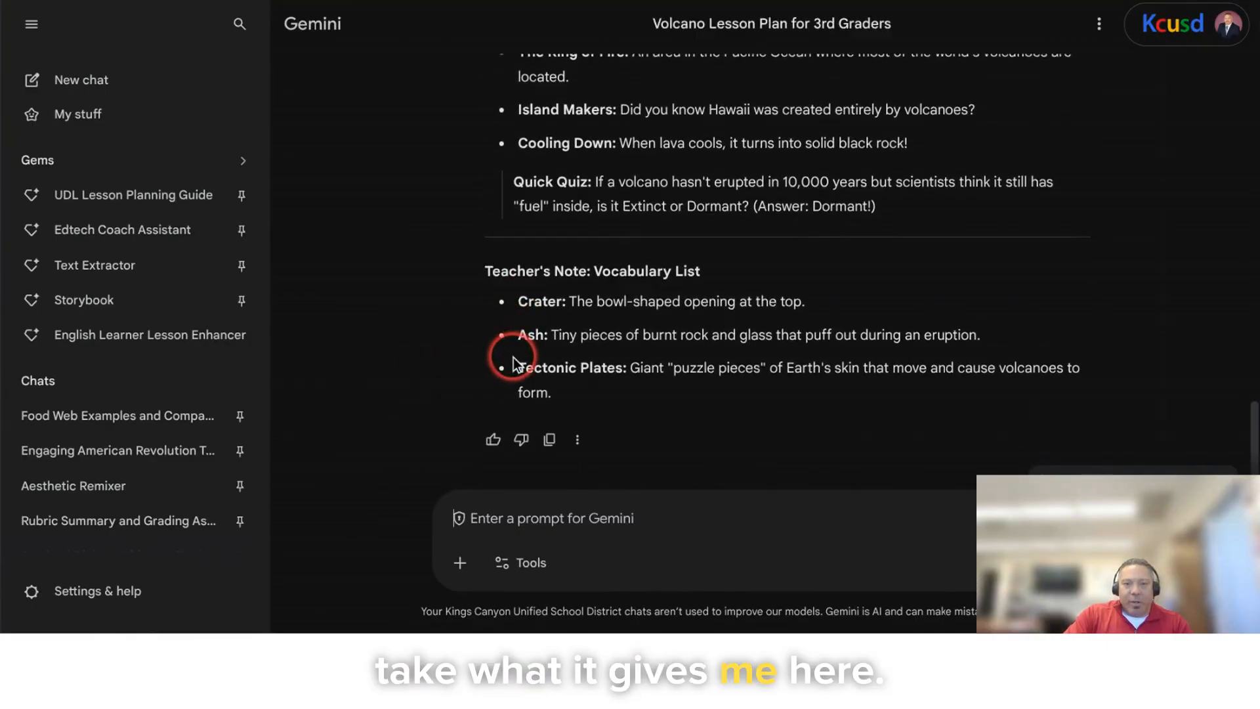
Step: Copy the generated volcano lesson and submit it to the English Learner Lesson Enhancer Gem
click(552, 441)
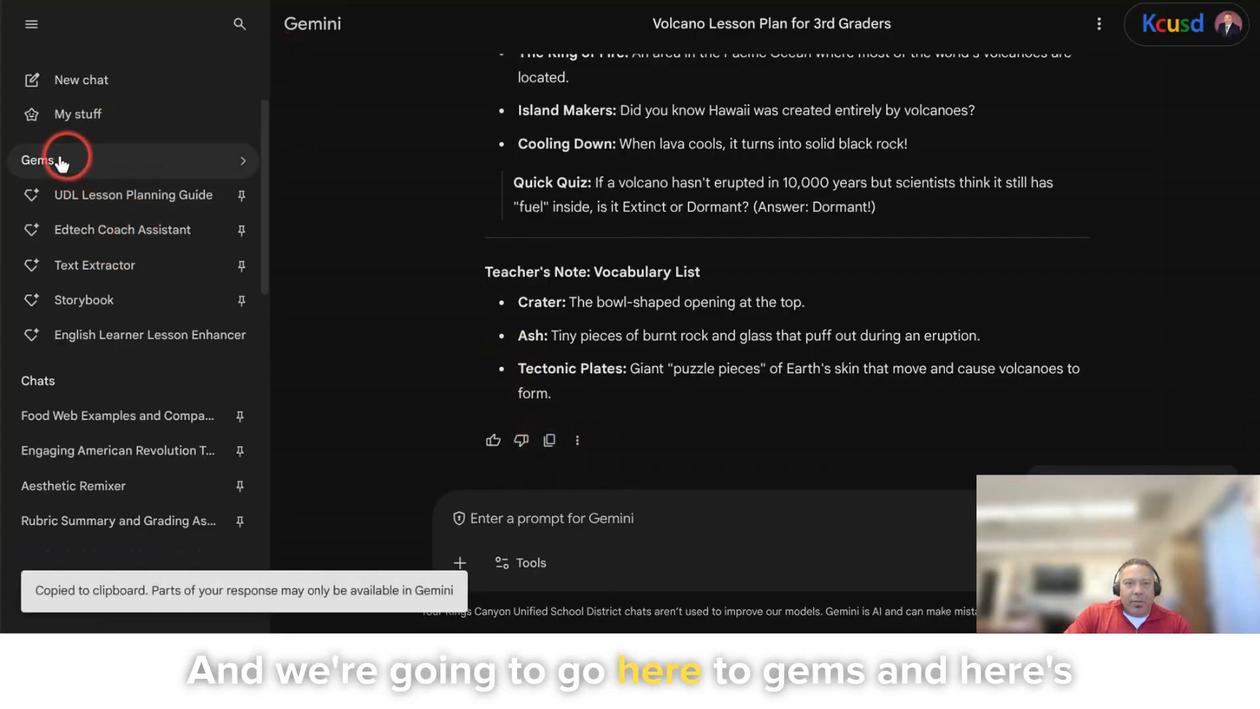
click(58, 162)
click(554, 440)
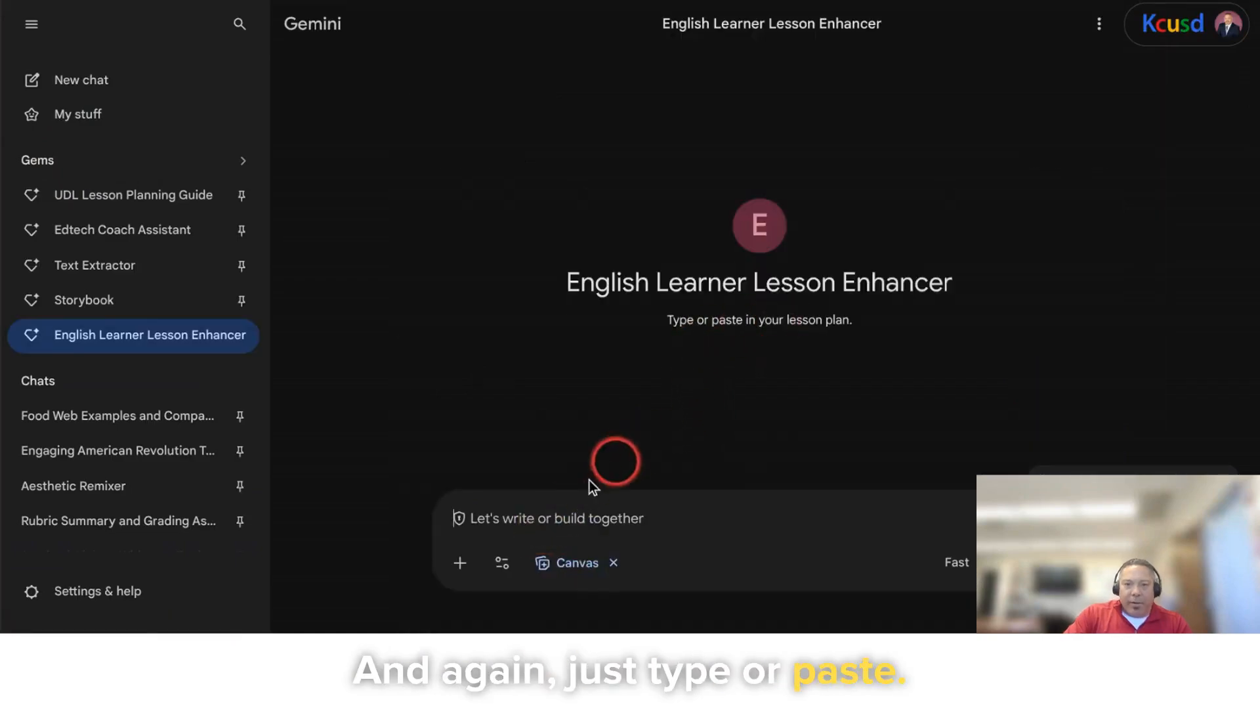
right_click(500, 518)
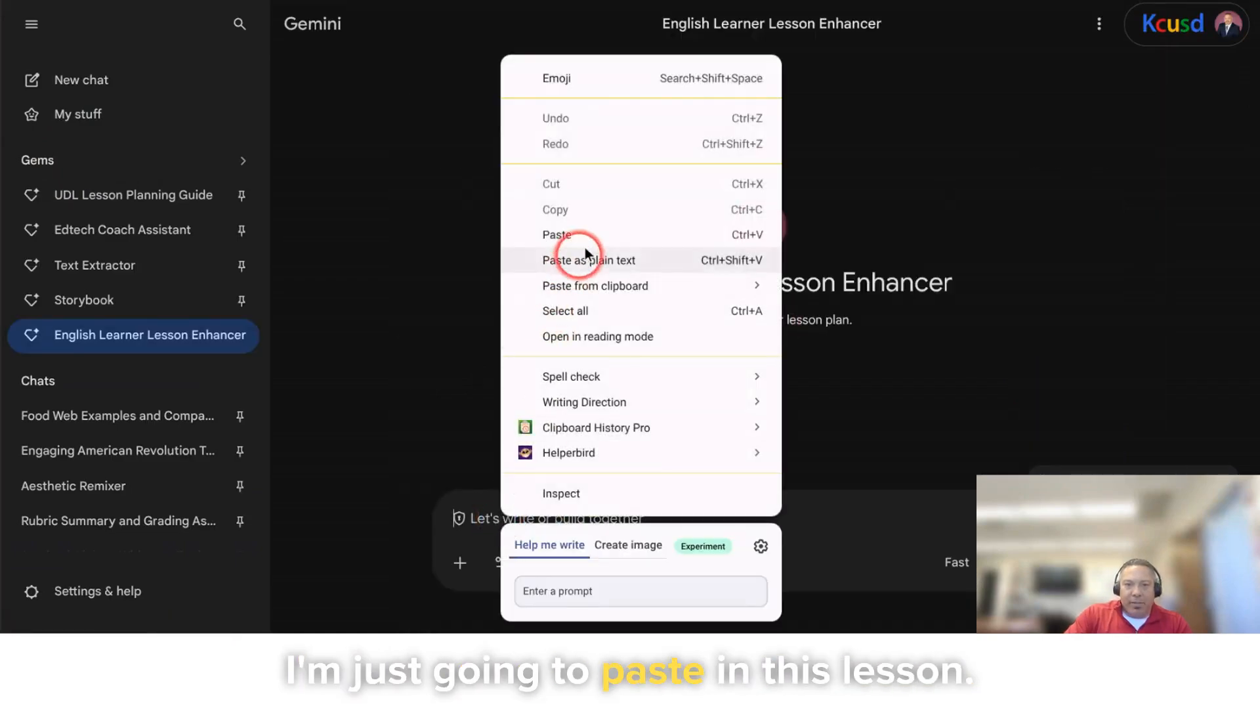
click(588, 236)
key(Return)
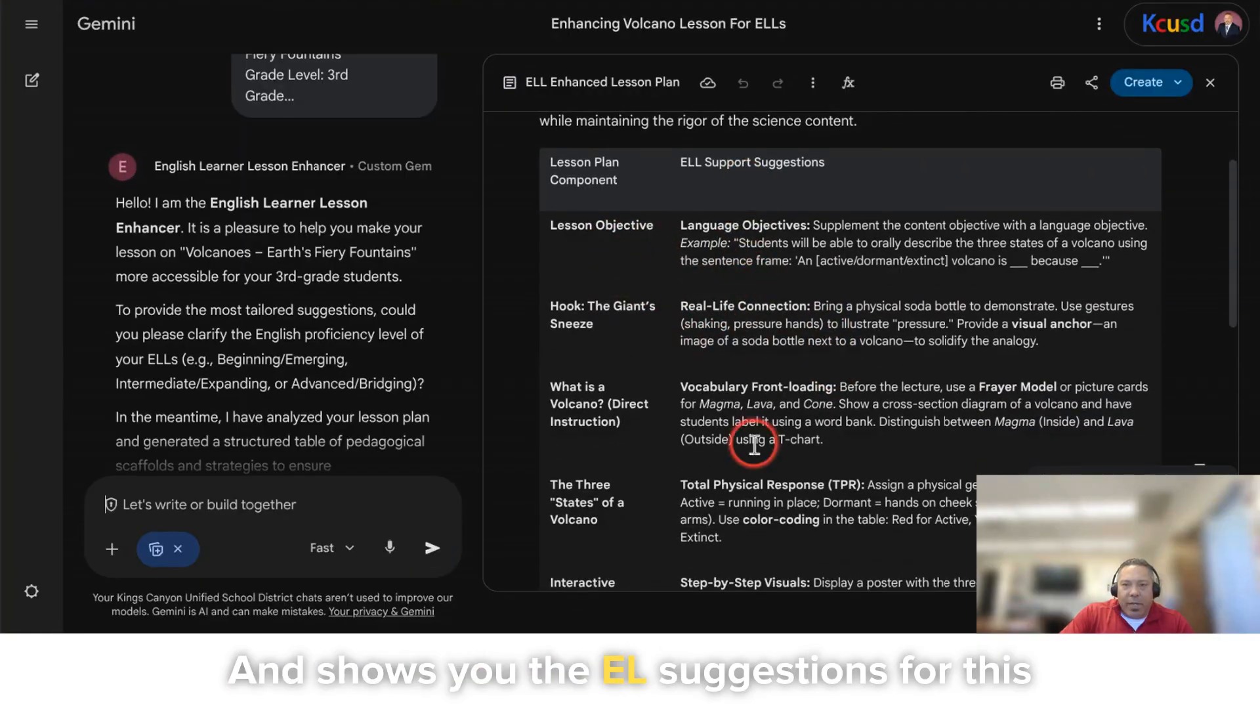
Step: Look over the ELL Enhanced Lesson Plan in the canvas and export it to Google Docs
scroll(755, 446, down, 5)
scroll(755, 445, down, 8)
scroll(755, 447, down, 2)
scroll(754, 453, up, 15)
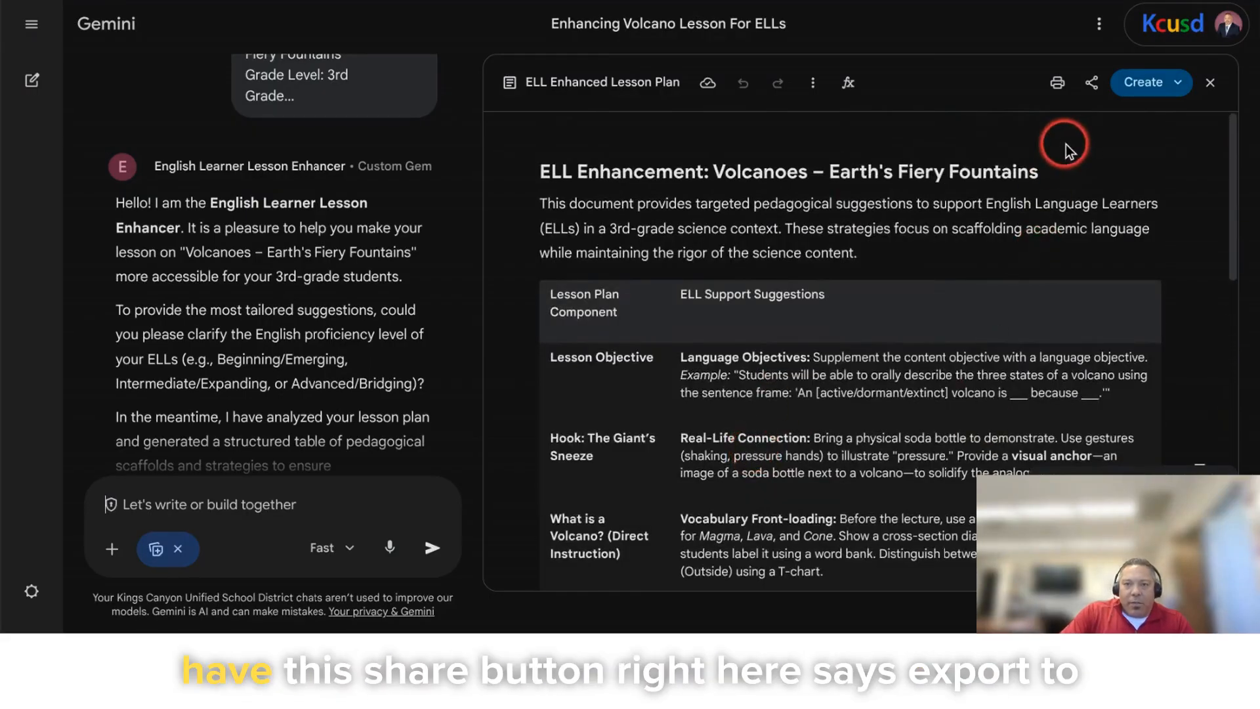
click(1091, 82)
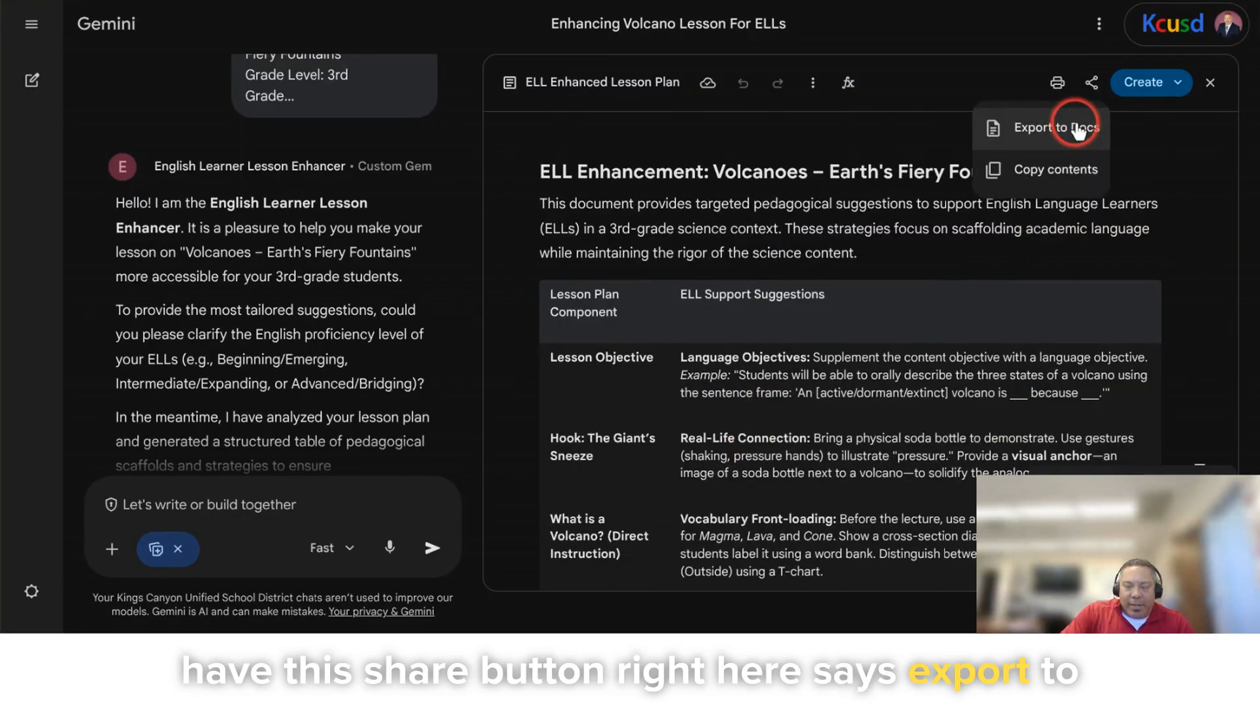
click(1078, 128)
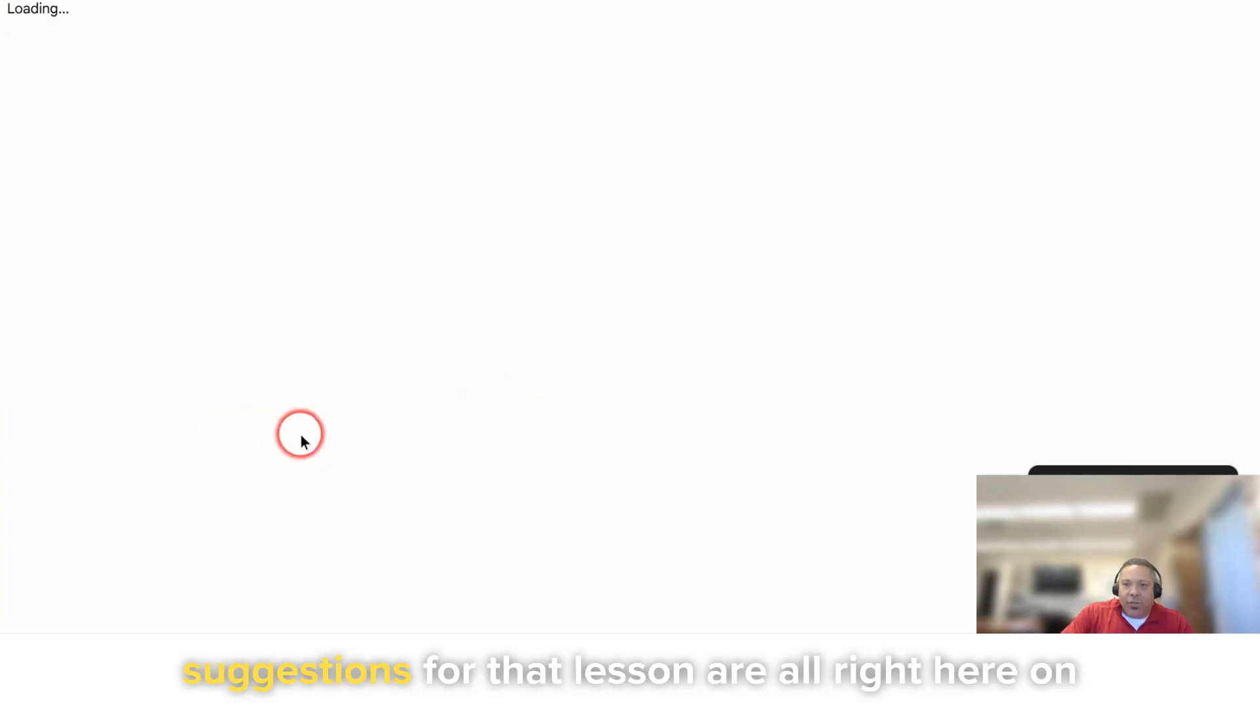
Step: Look through the two-column table in the exported Google Docs document, and return to the Gemini chat
scroll(576, 487, down, 12)
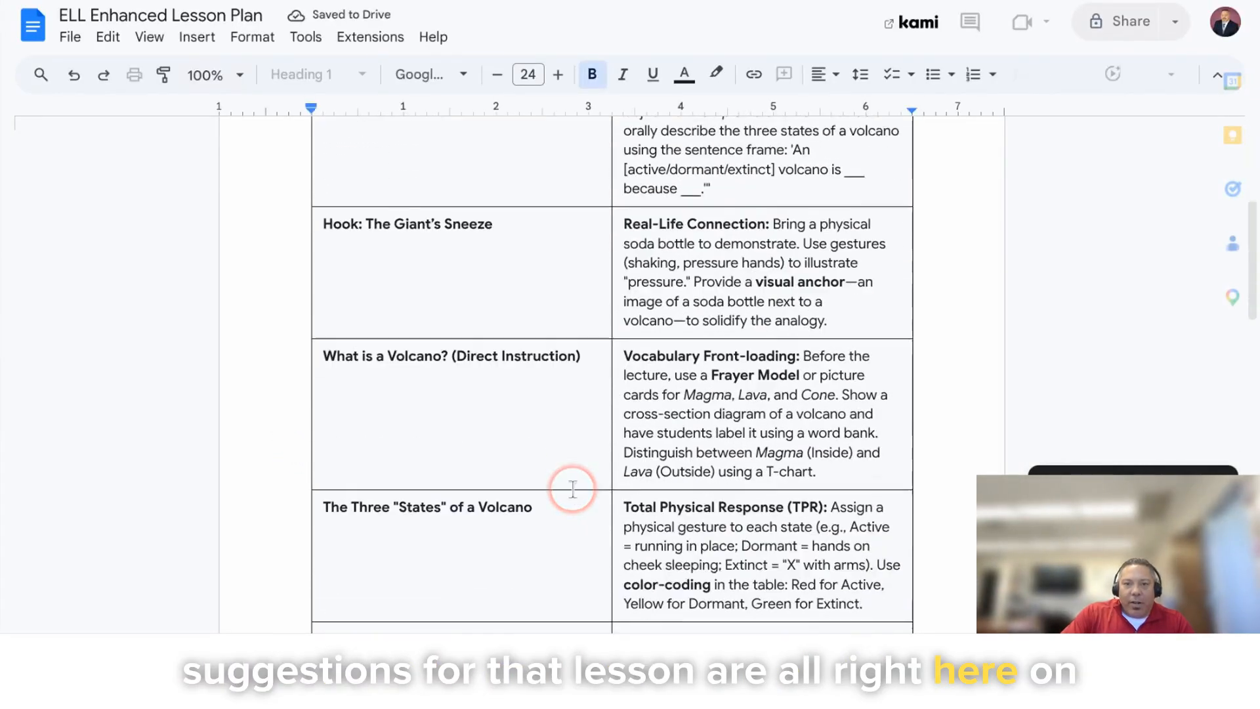
scroll(573, 485, up, 12)
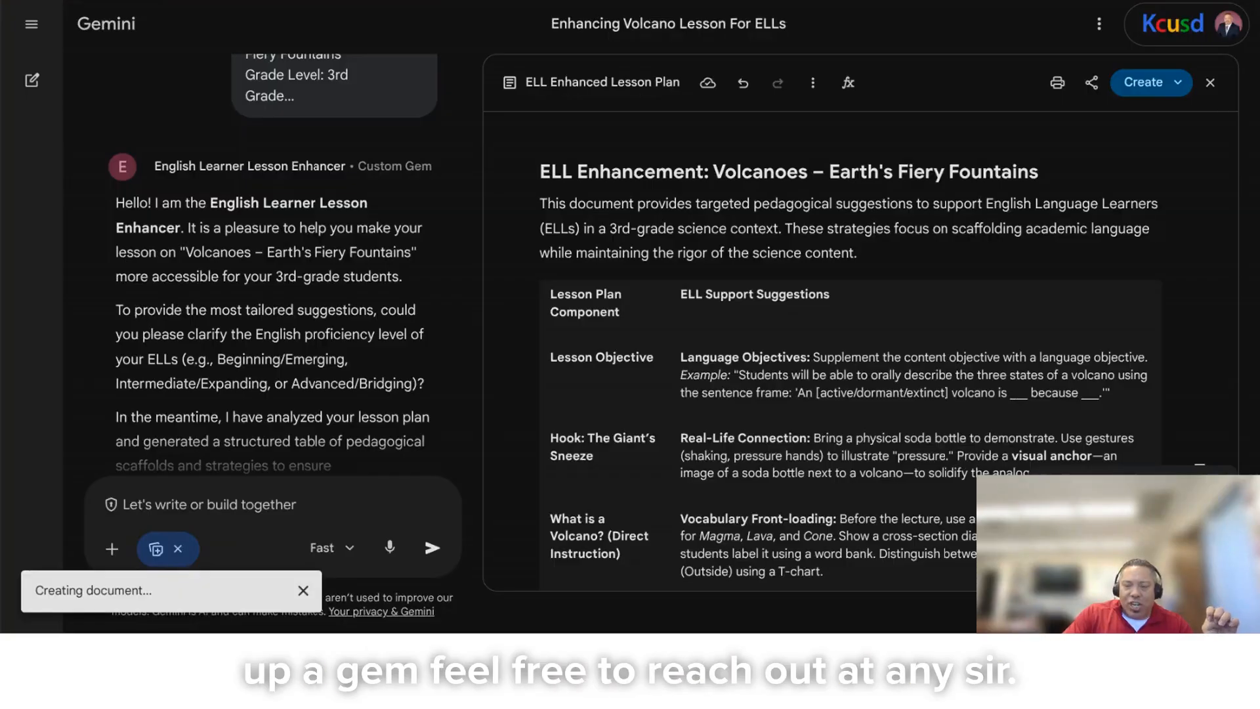
click(629, 386)
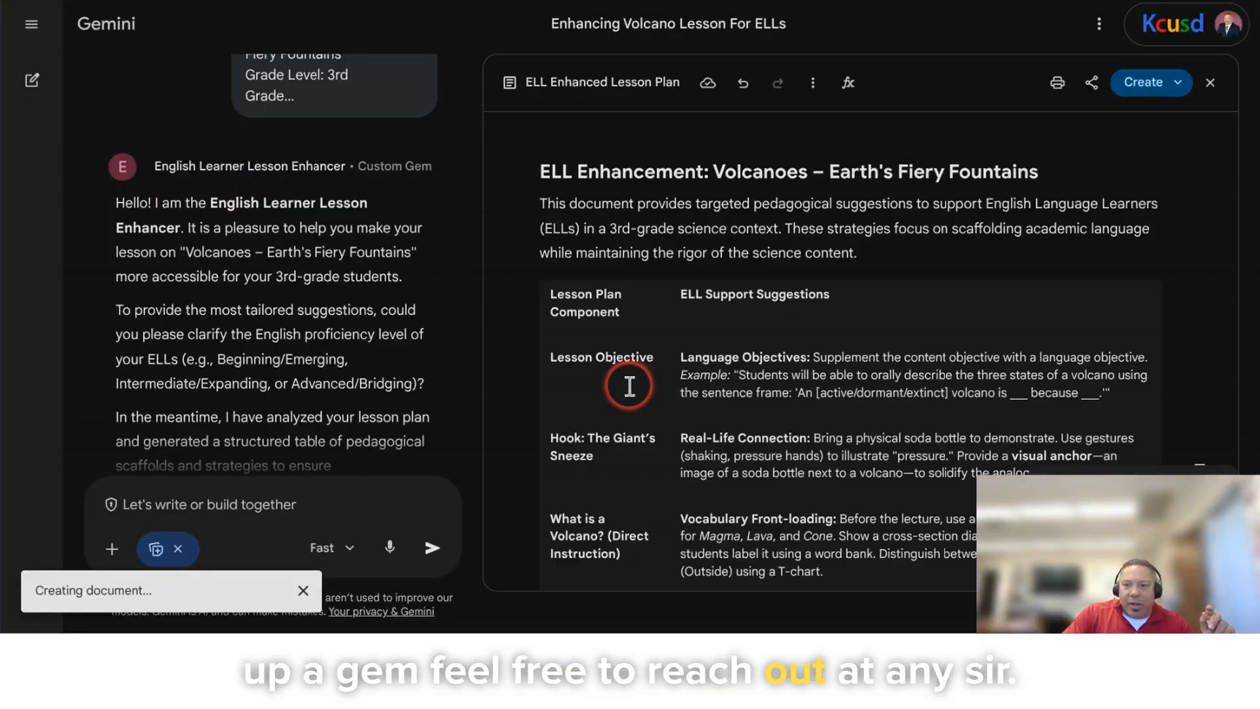